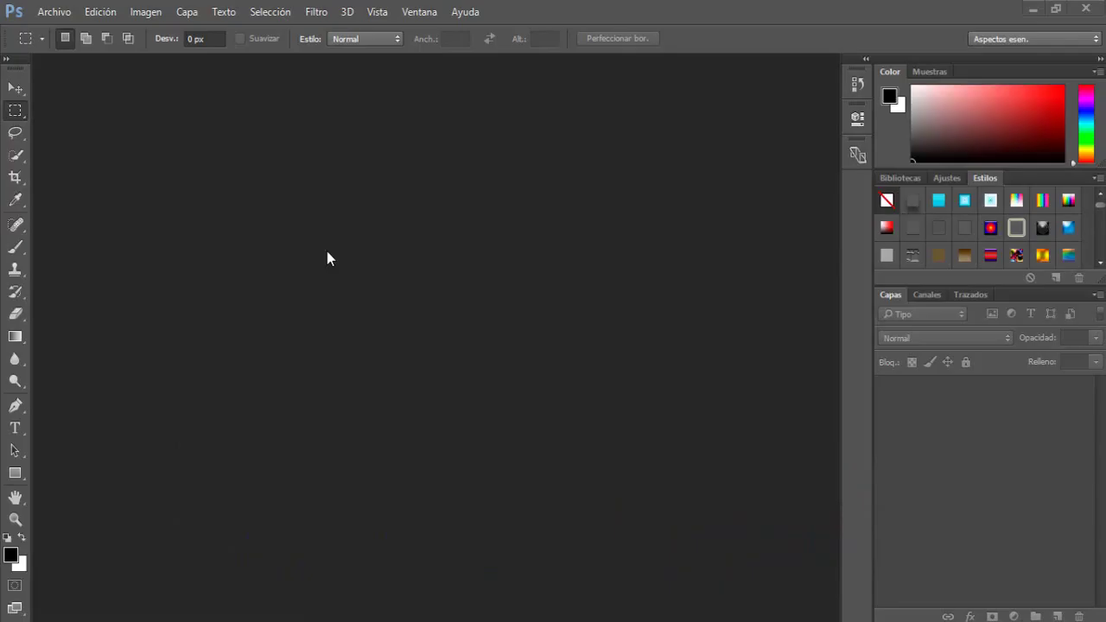
- Open imagenes-bonitas-de-parejas-enamoradas-linda.jpg, keeping its colour profile unmodified (No modificar)
left_click(54, 11)
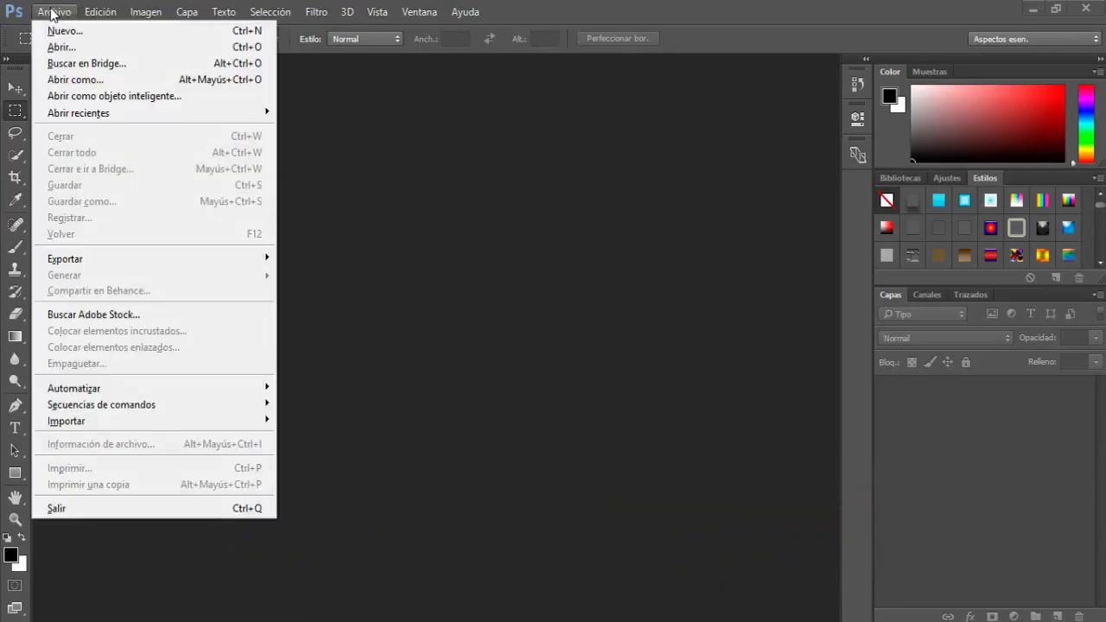
left_click(68, 45)
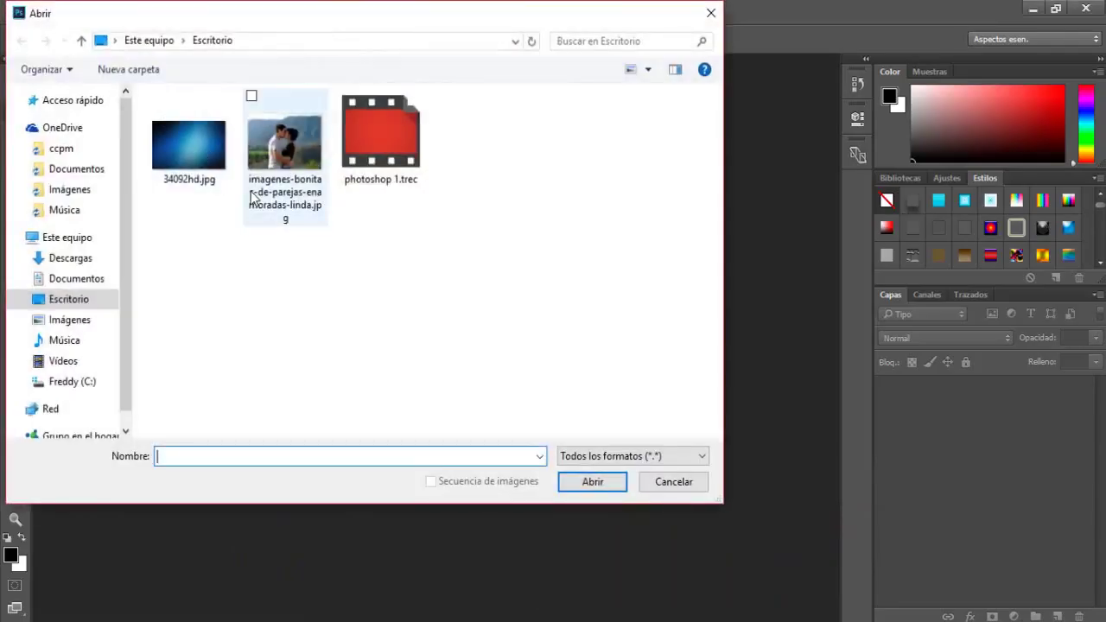
double_click(277, 170)
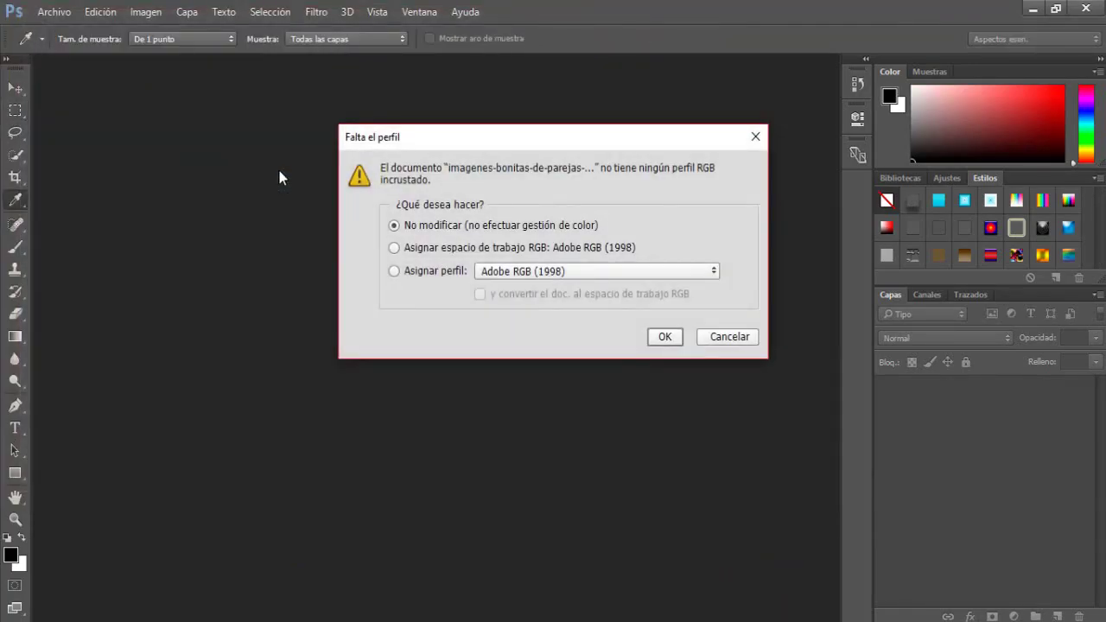
key("Return")
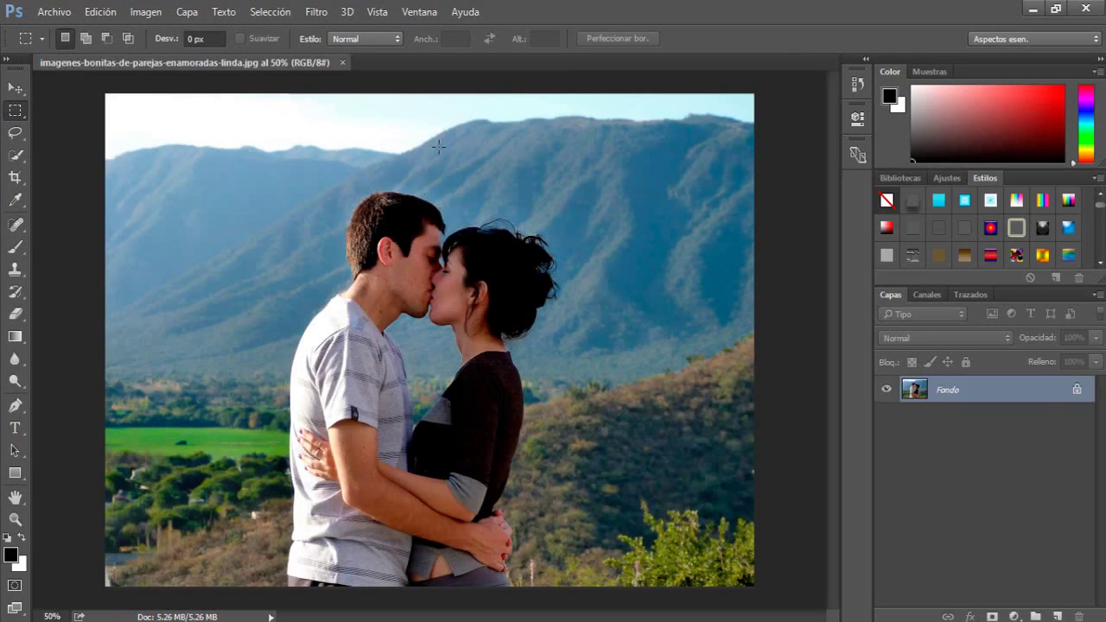
- Duplicate the Fondo layer into a Fondo copia layer above it
right_click(943, 393)
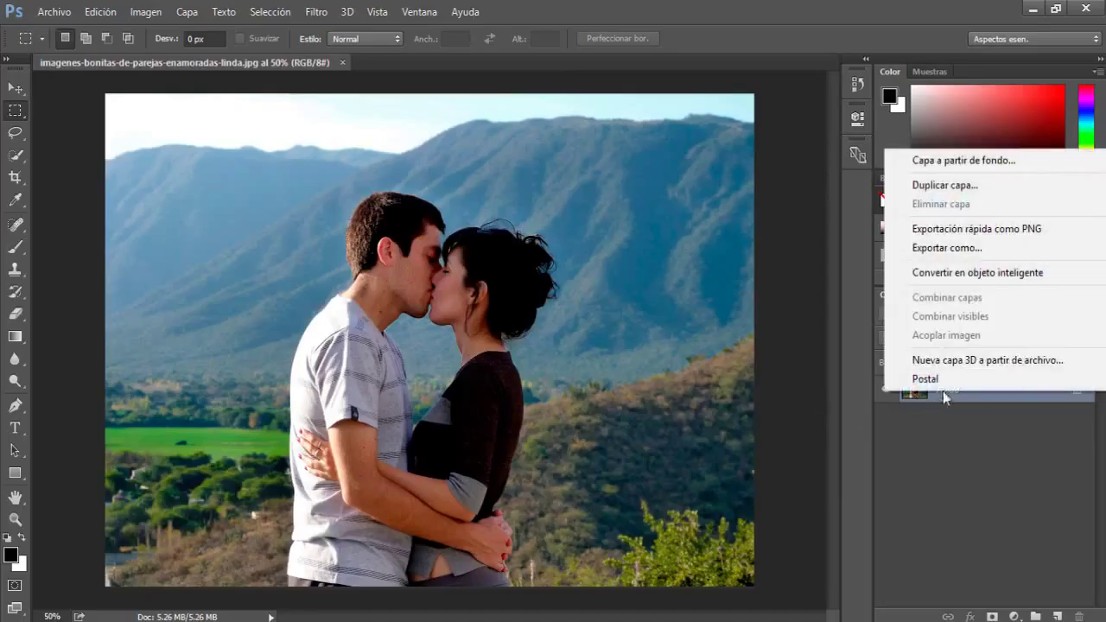
left_click(951, 184)
key("Return")
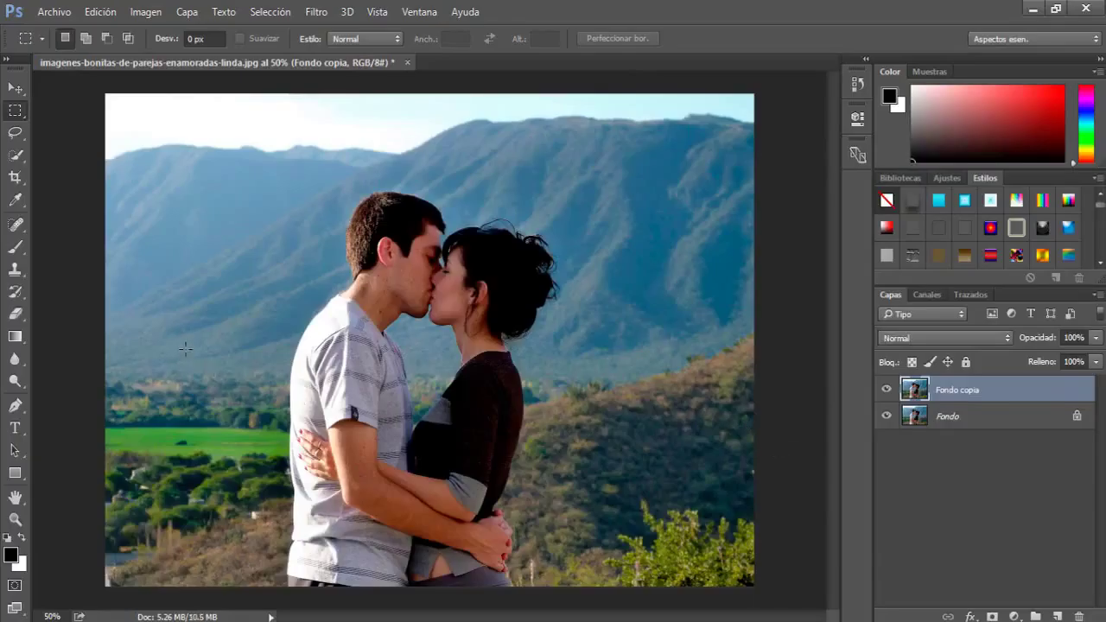
left_click(15, 406)
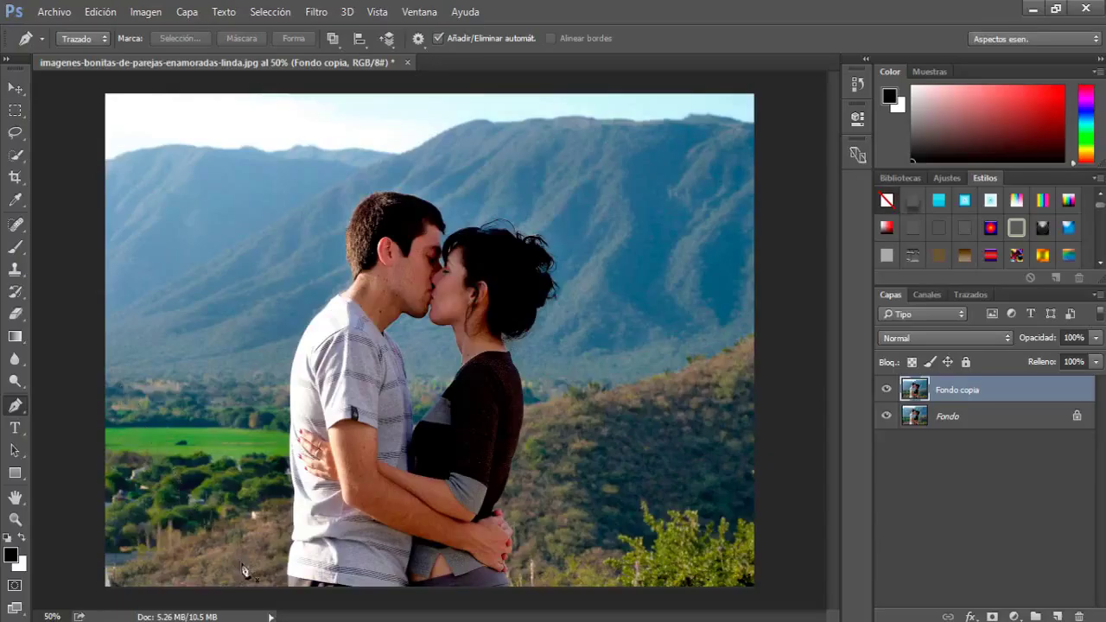
- Start a pen path at the bottom edge, up the man's side and over his hair at 100% zoom
left_click(289, 591)
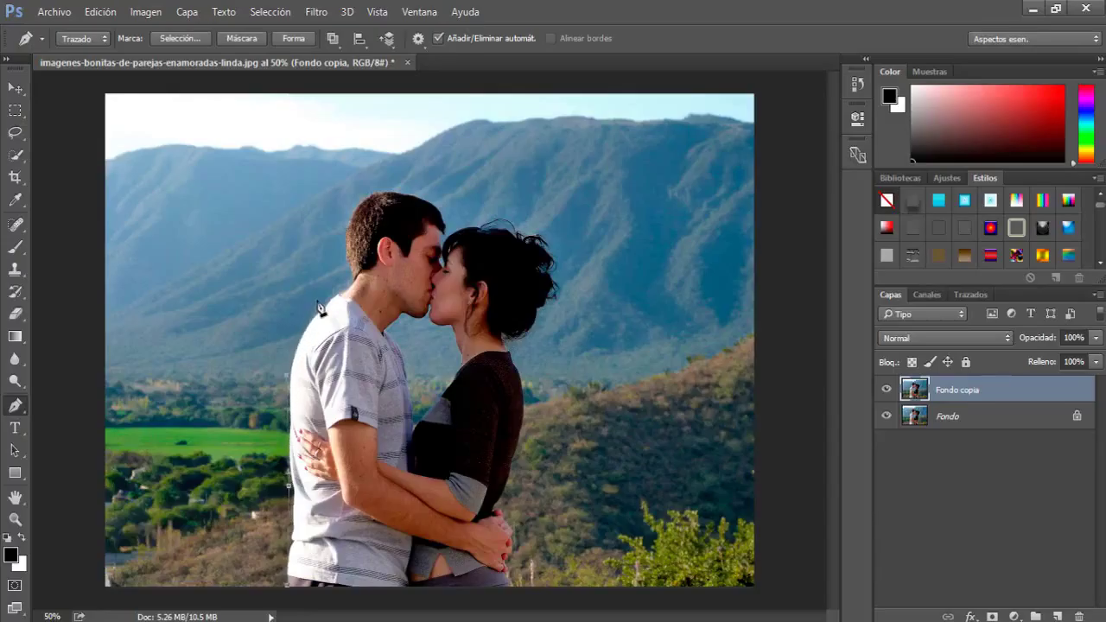
left_click(288, 344)
scroll(320, 317, "up", 1)
scroll(320, 316, "up", 1)
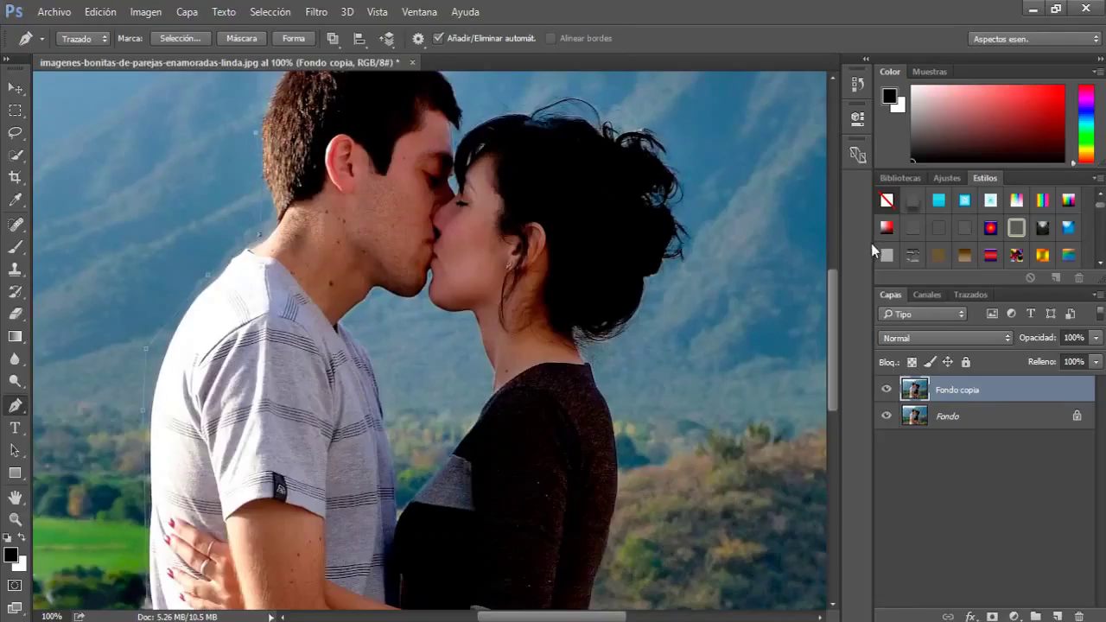
left_click_drag(835, 298, 835, 251)
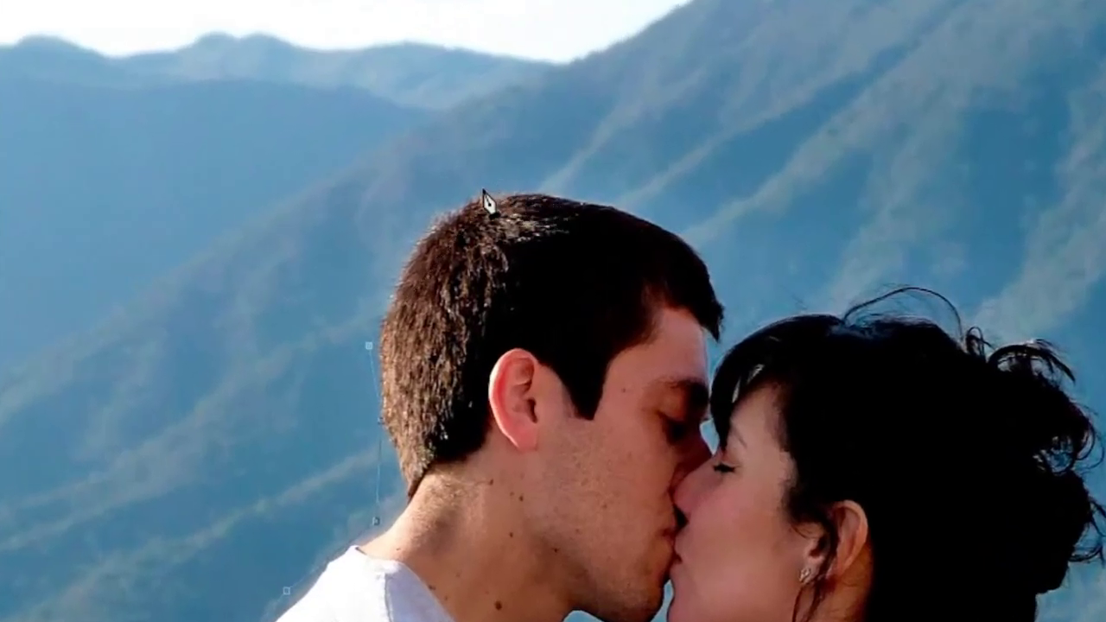
mouse_move(484, 188)
left_mouse_down()
mouse_move(529, 211)
mouse_move(587, 177)
mouse_move(581, 159)
left_mouse_up()
- Continue the path across both heads and around the woman's hair to her shoulder
left_click(622, 206)
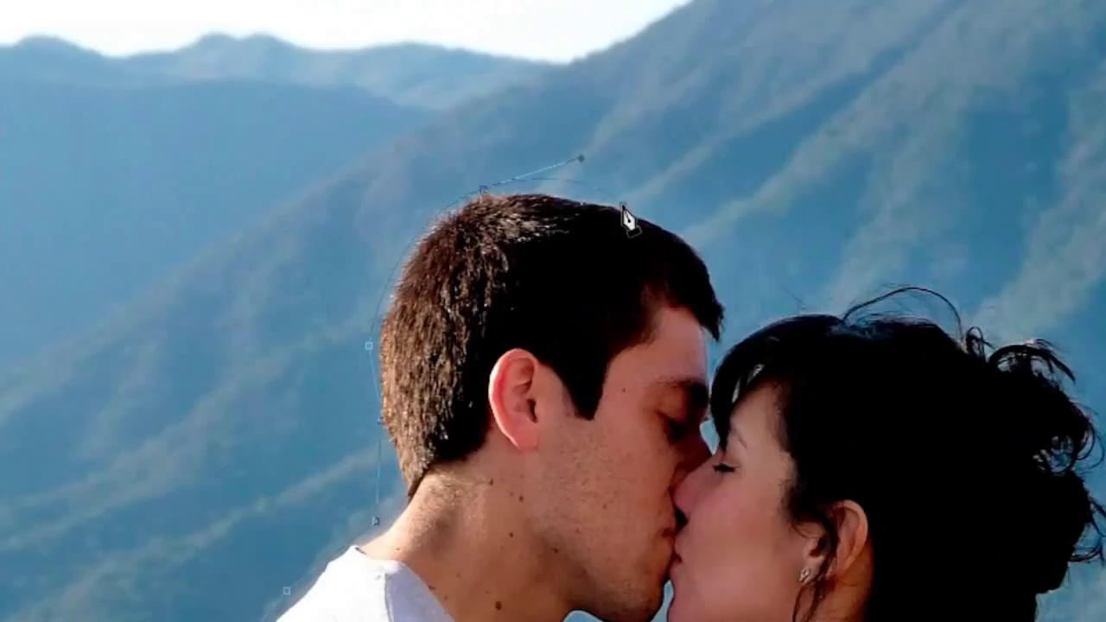
left_click(700, 243)
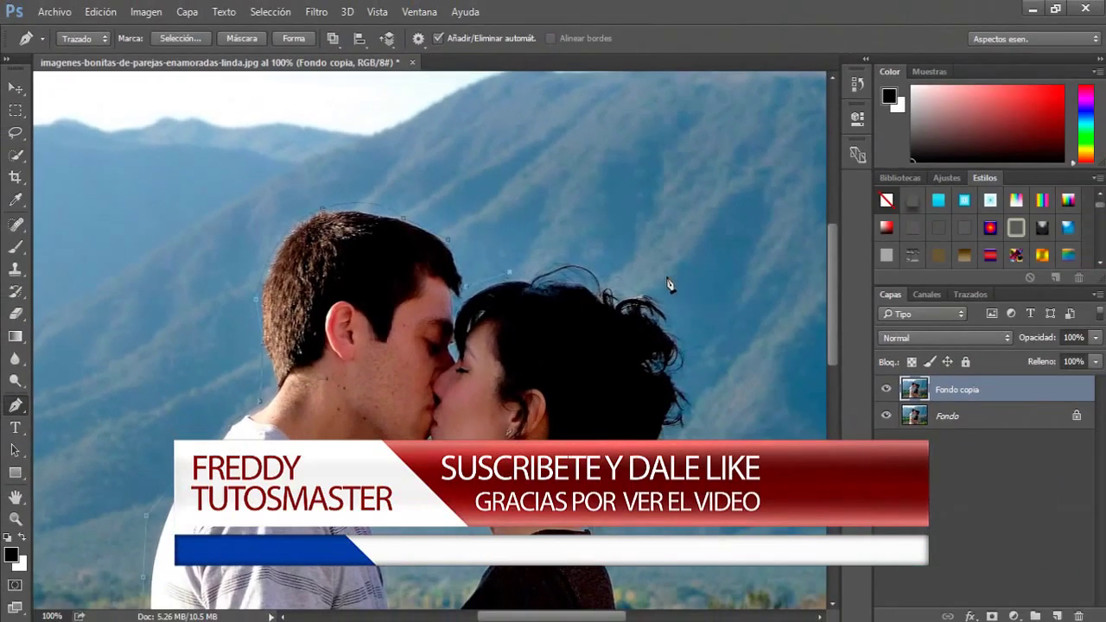
left_click(622, 285)
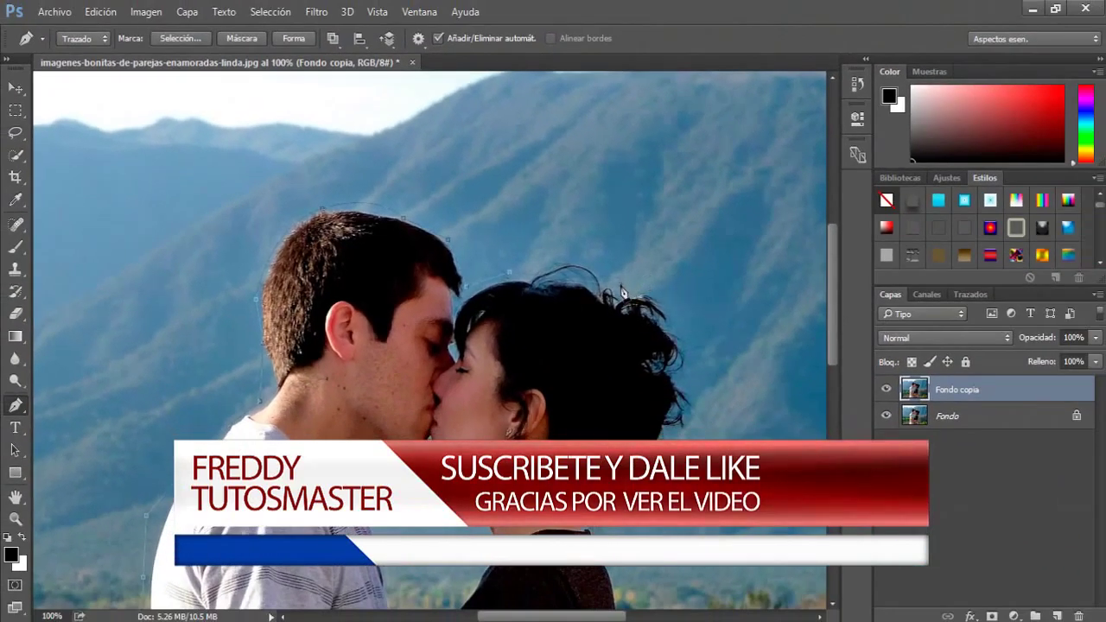
left_click(698, 419)
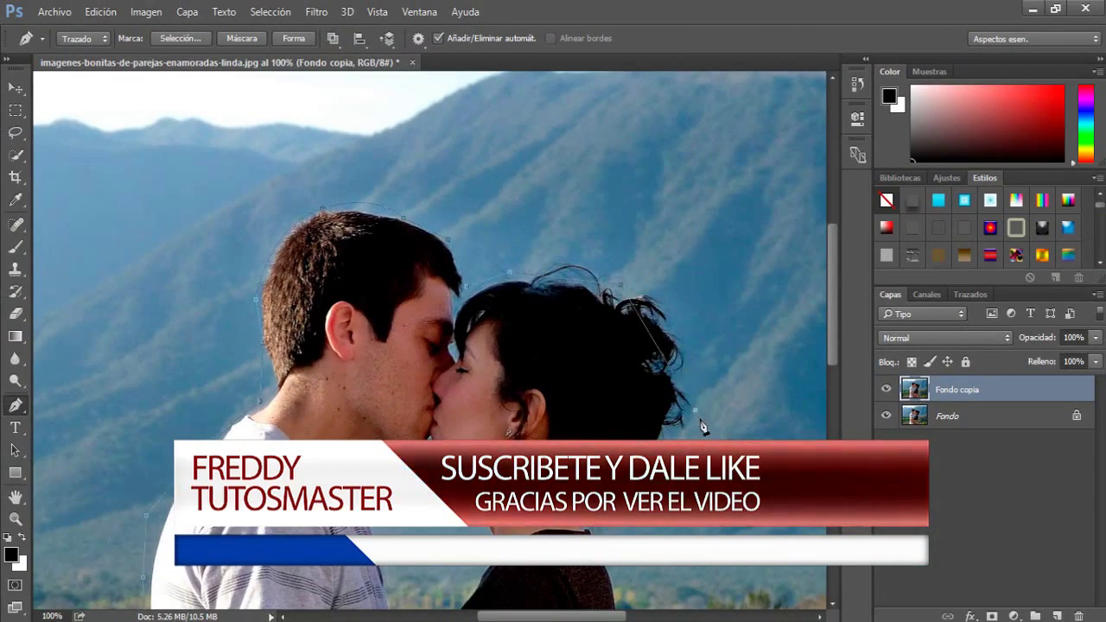
key("ctrl+z")
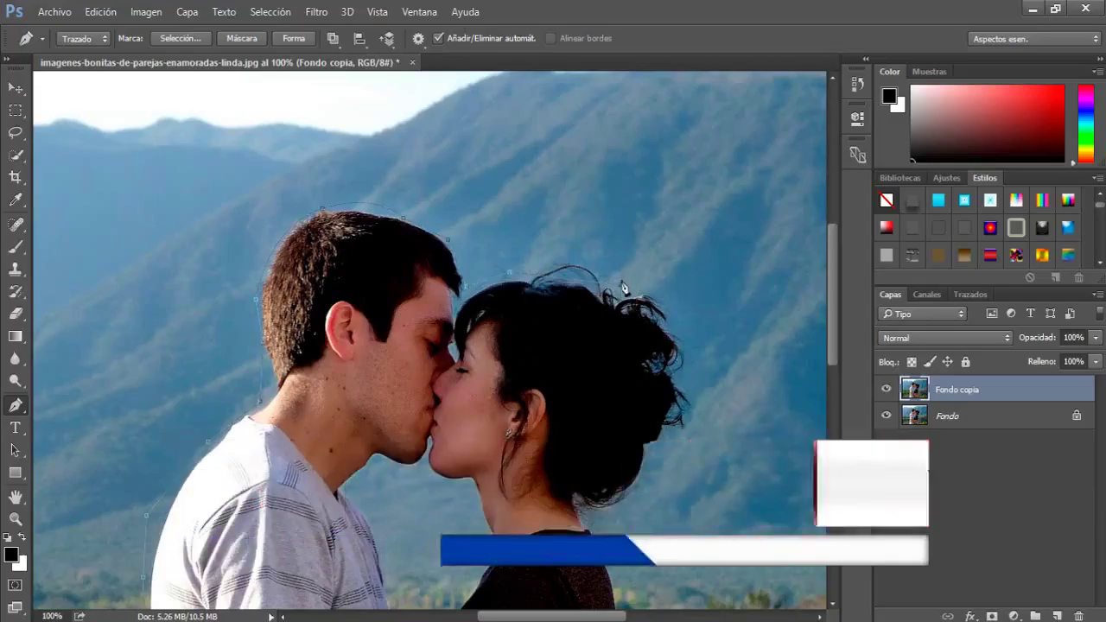
left_click(668, 311)
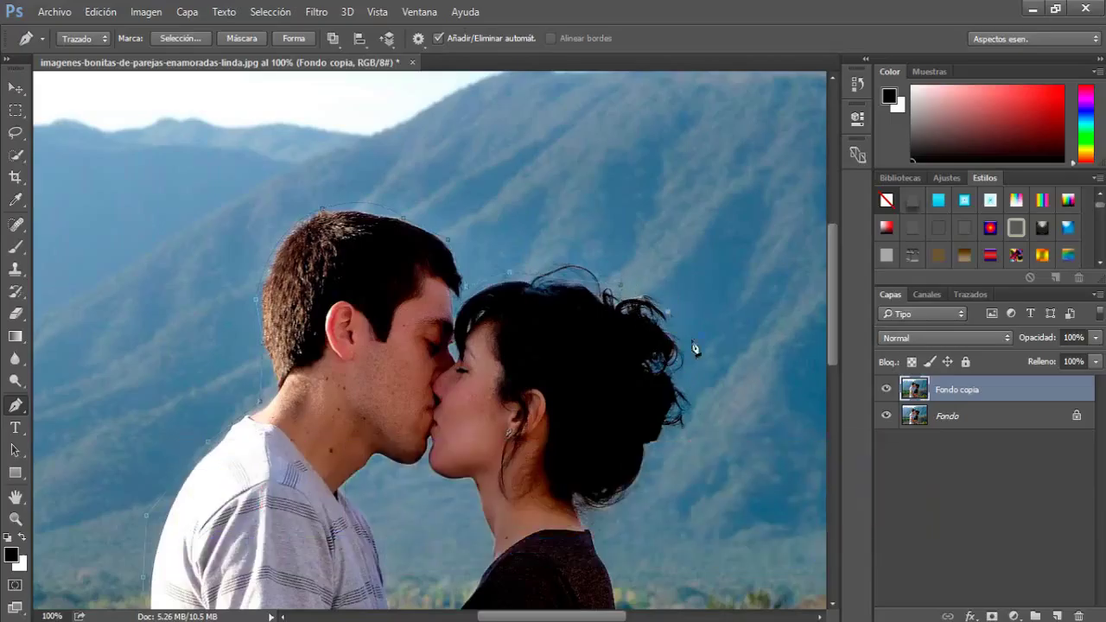
left_click(694, 389)
- Trace down the woman's back, below the photo edge, and close the path at its start
left_click_drag(610, 521, 630, 520)
left_click_drag(831, 336, 832, 460)
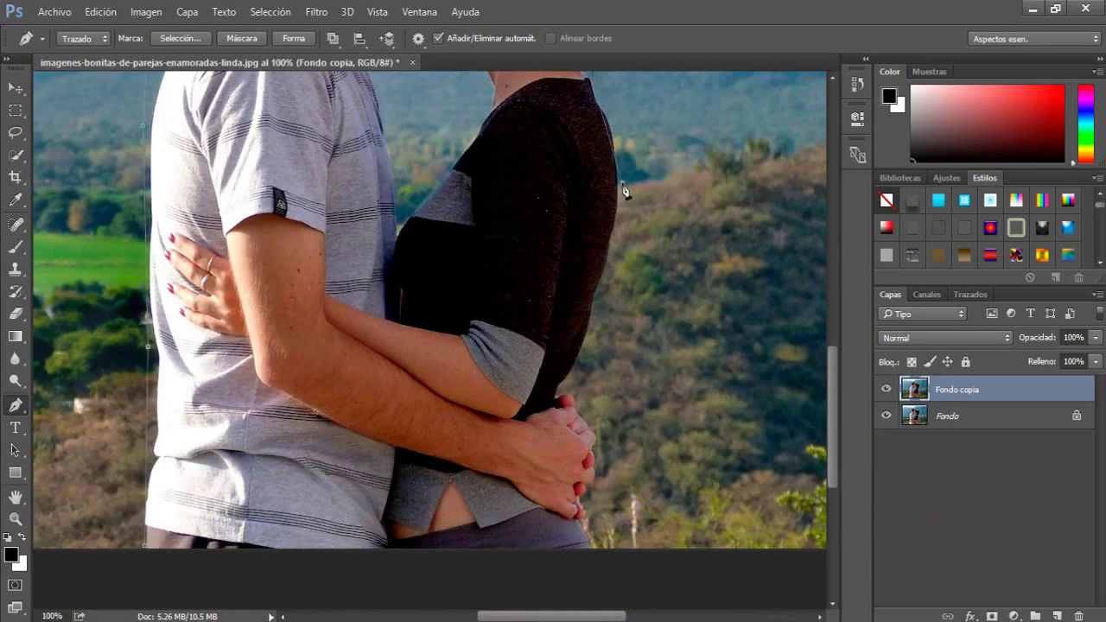
left_click(600, 293)
left_click(577, 380)
left_click(602, 458)
left_click(600, 538)
left_click(601, 568)
left_click(151, 586)
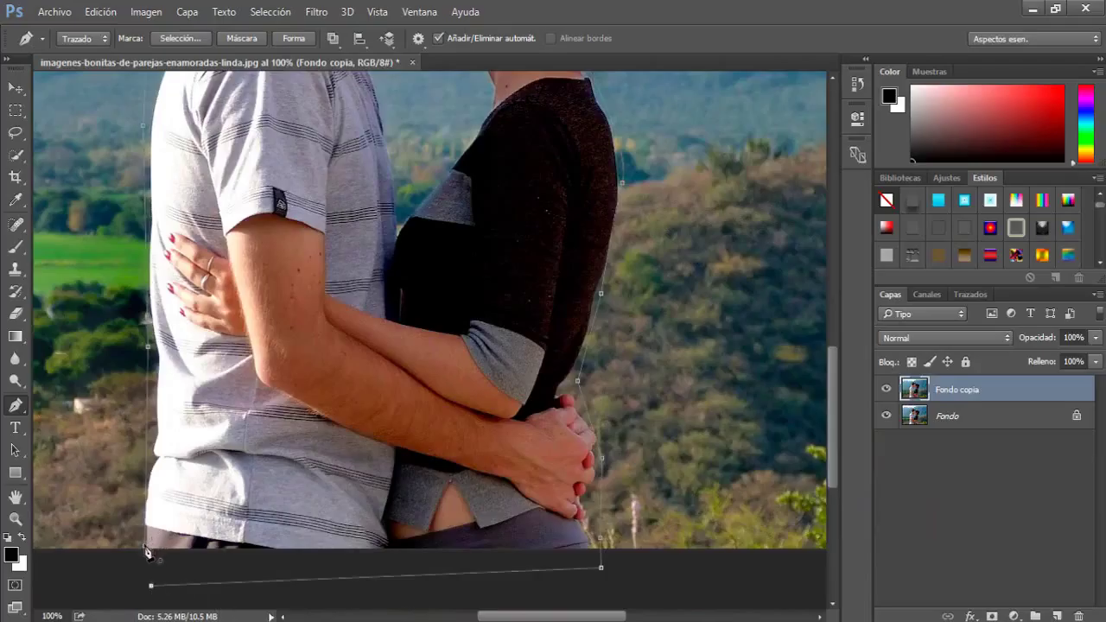
left_click(146, 547)
- Show the work path in the Trazados panel and zoom out to the whole photo
left_click(959, 294)
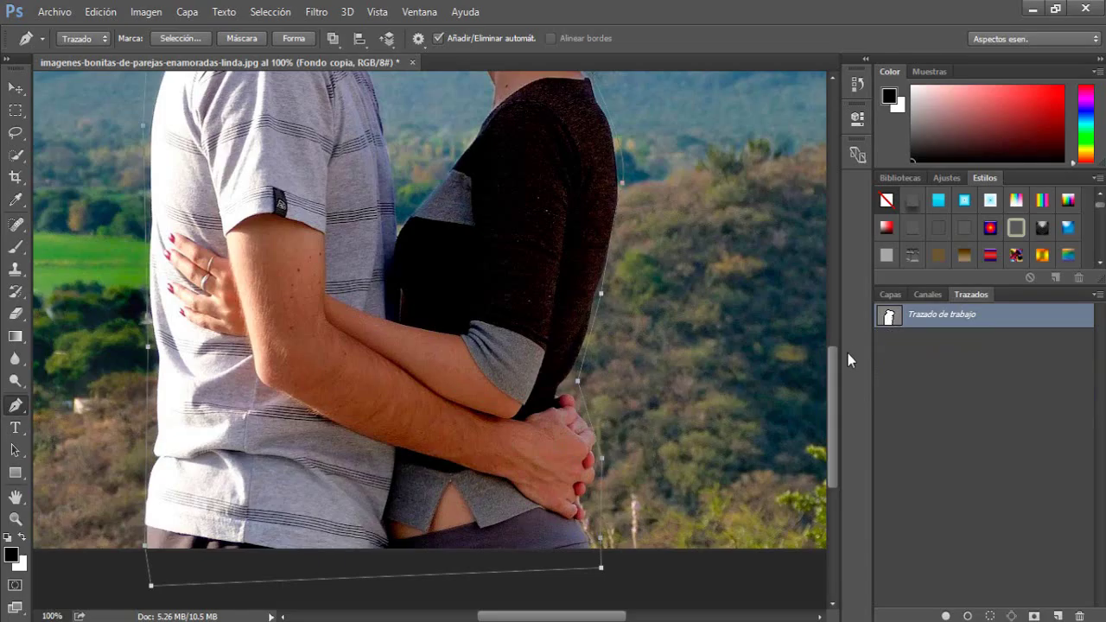
key("ctrl+minus")
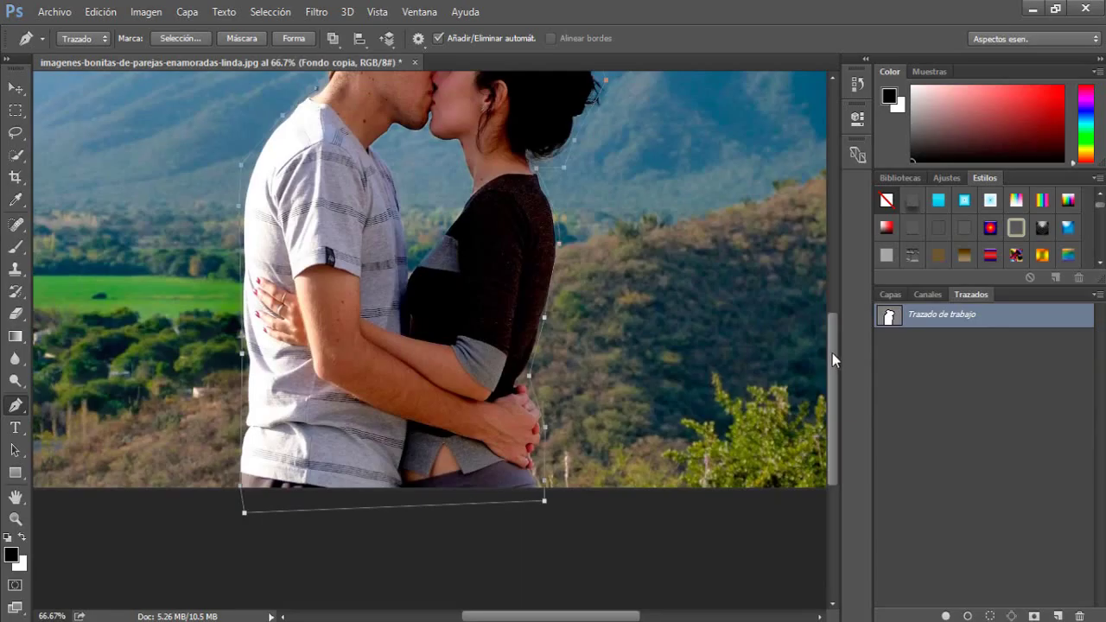
left_click_drag(832, 352, 839, 318)
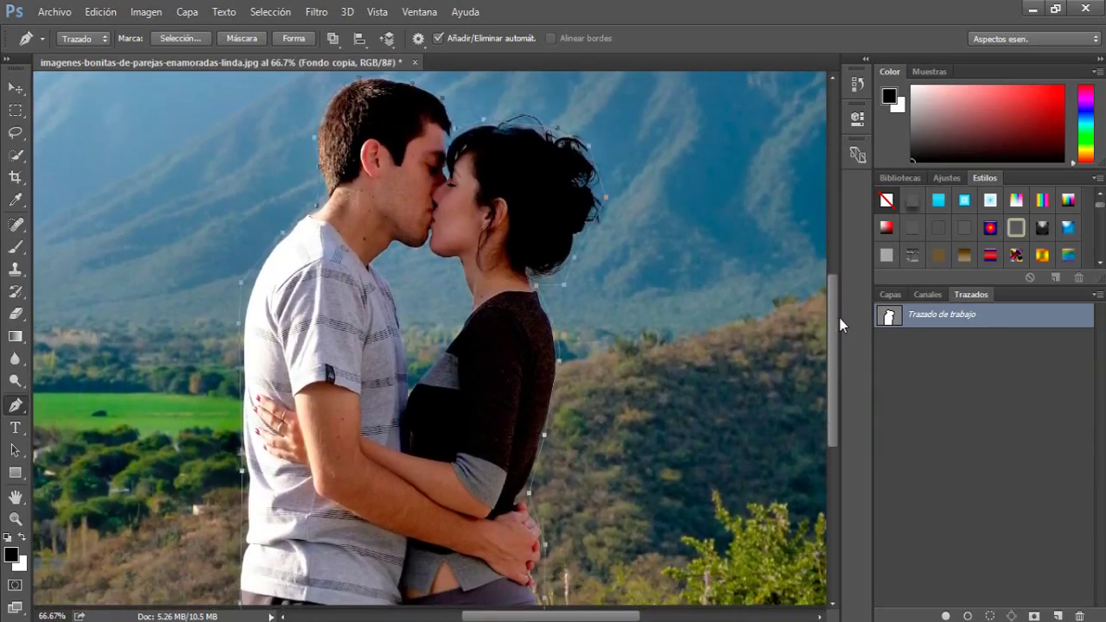
key("ctrl+minus")
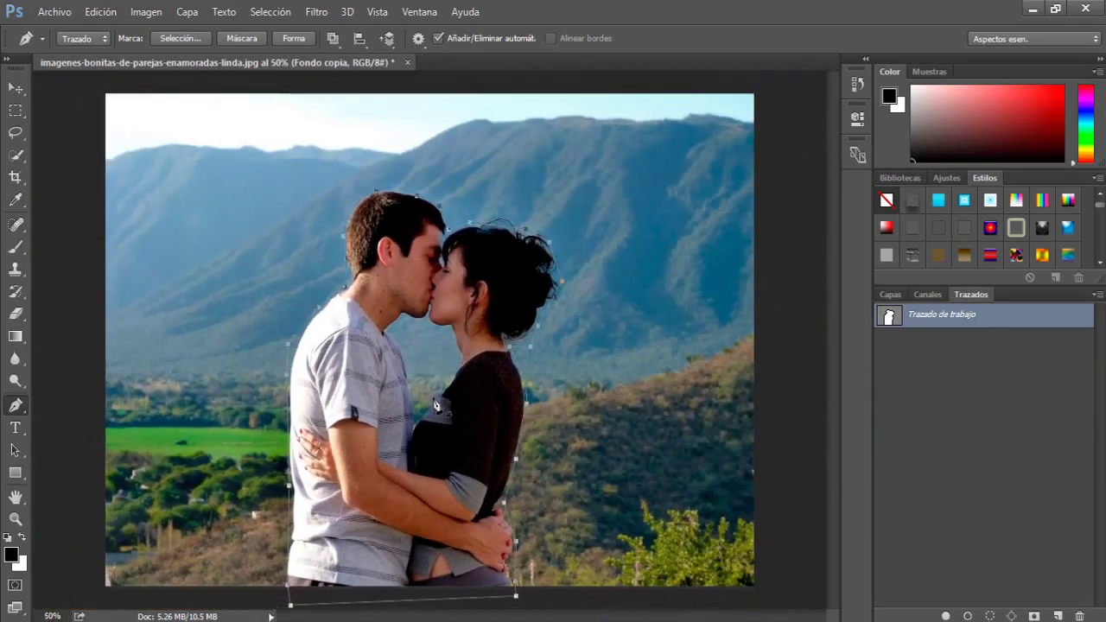
right_click(384, 438)
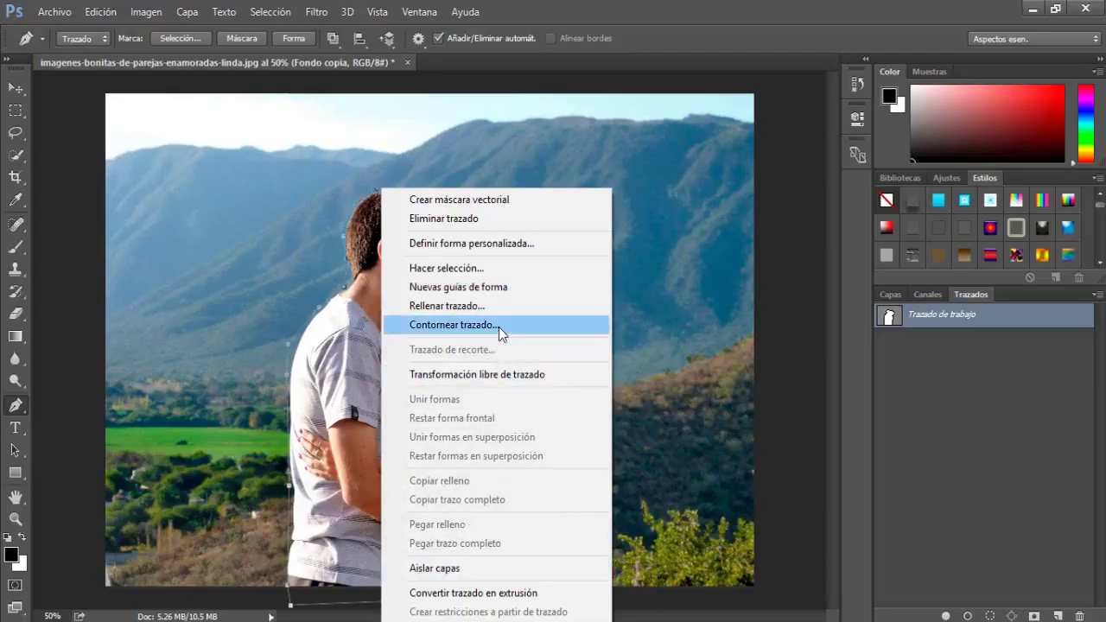
- Convert the work path into a selection with a 1 px feather radius
left_click(506, 268)
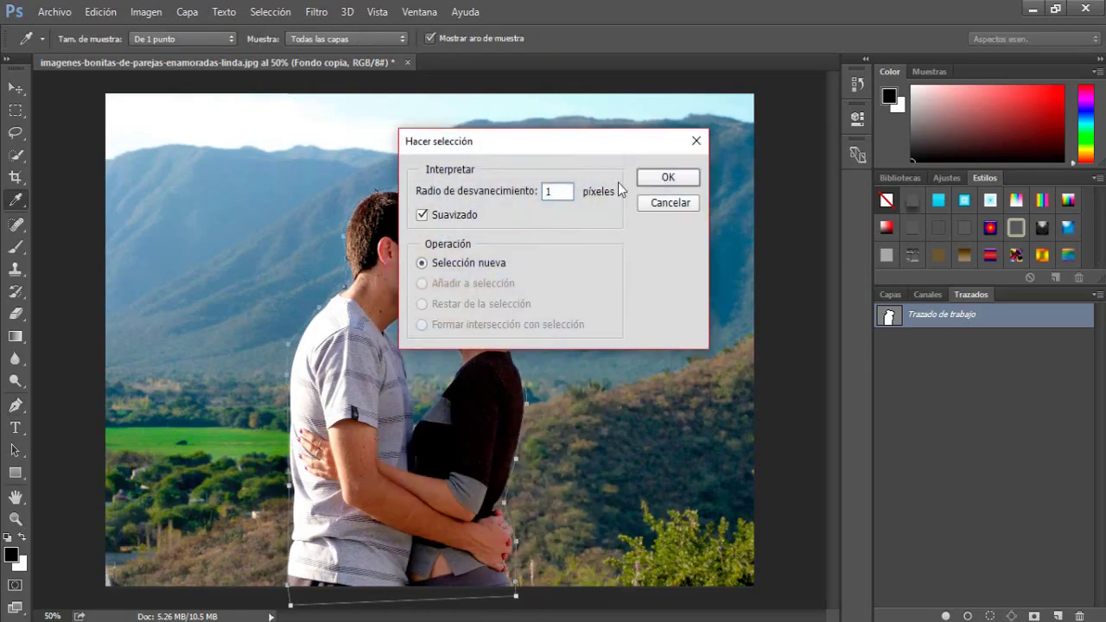
left_click(649, 179)
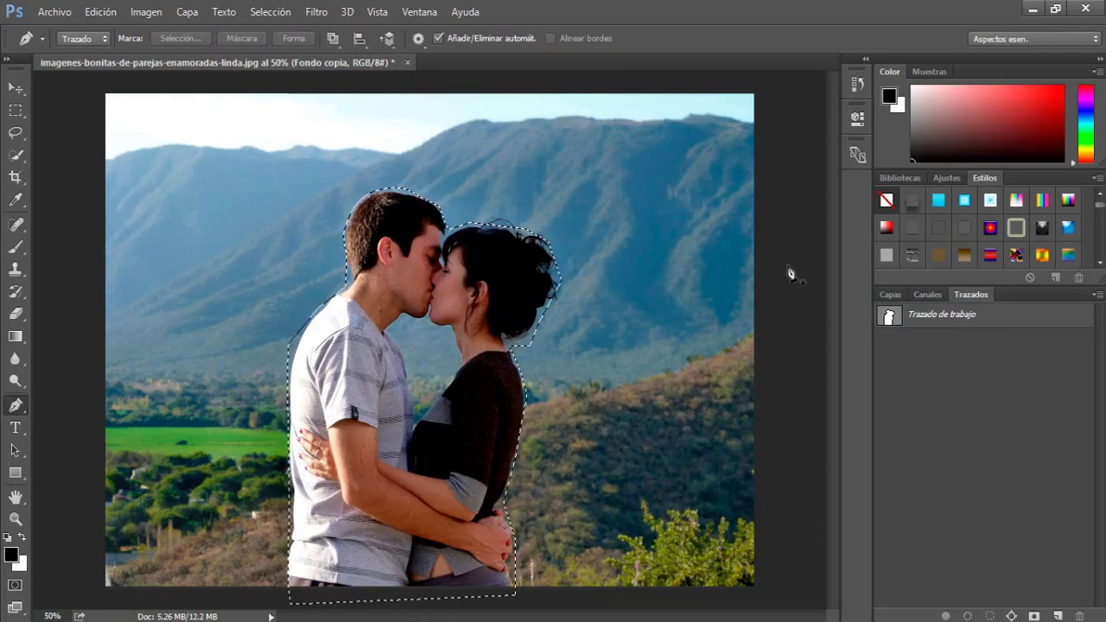
- In the Capas list, toggle Fondo's visibility off and back on to check the cut-out
left_click(887, 295)
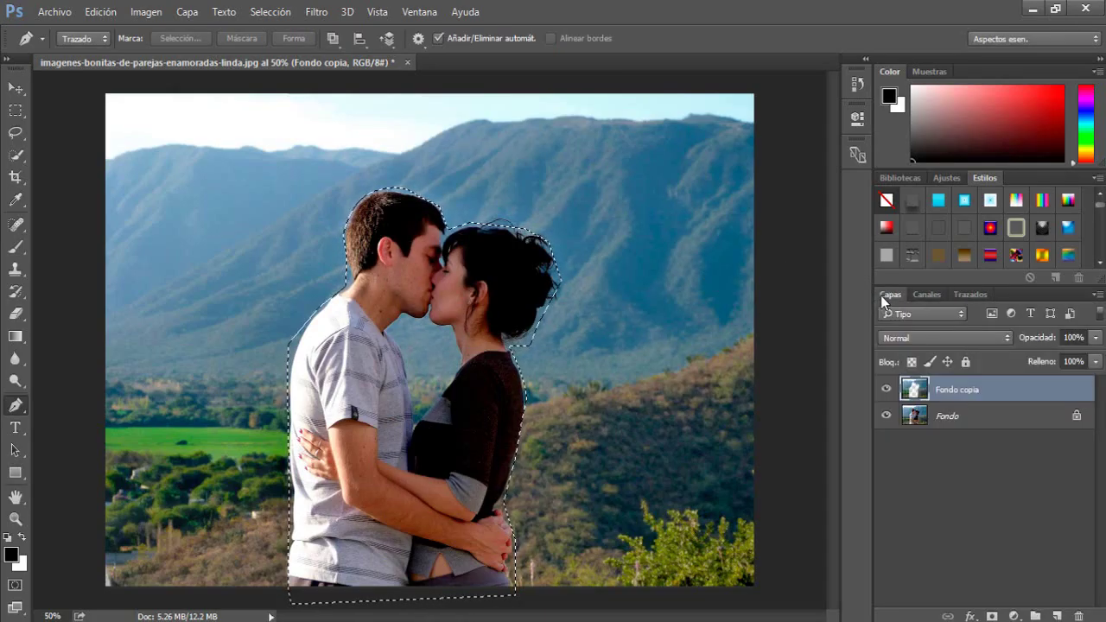
left_click(886, 416)
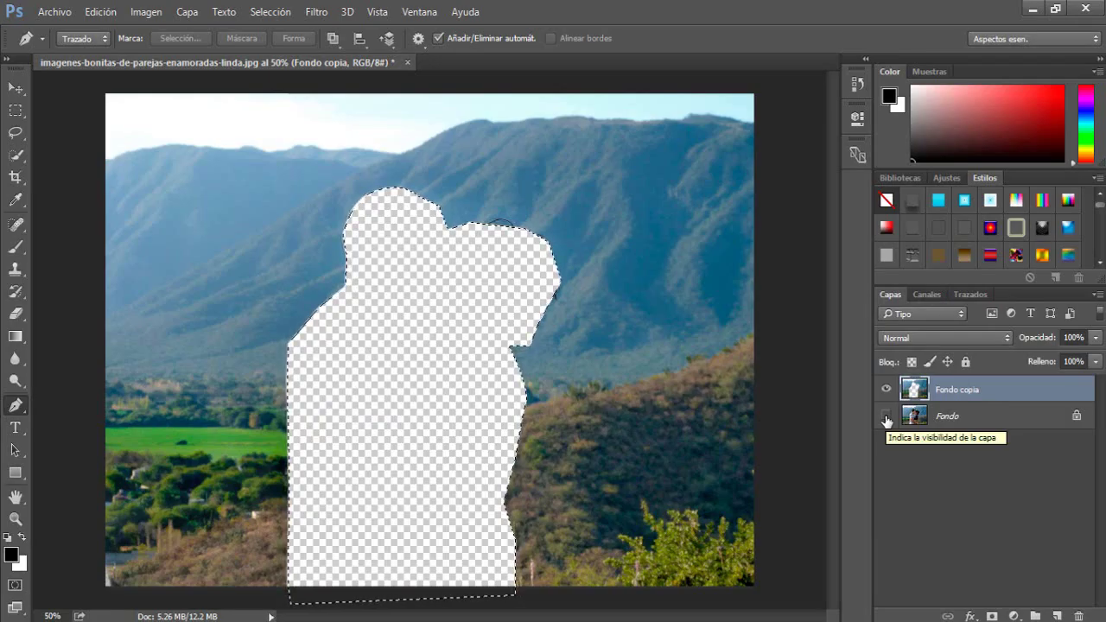
left_click(886, 417)
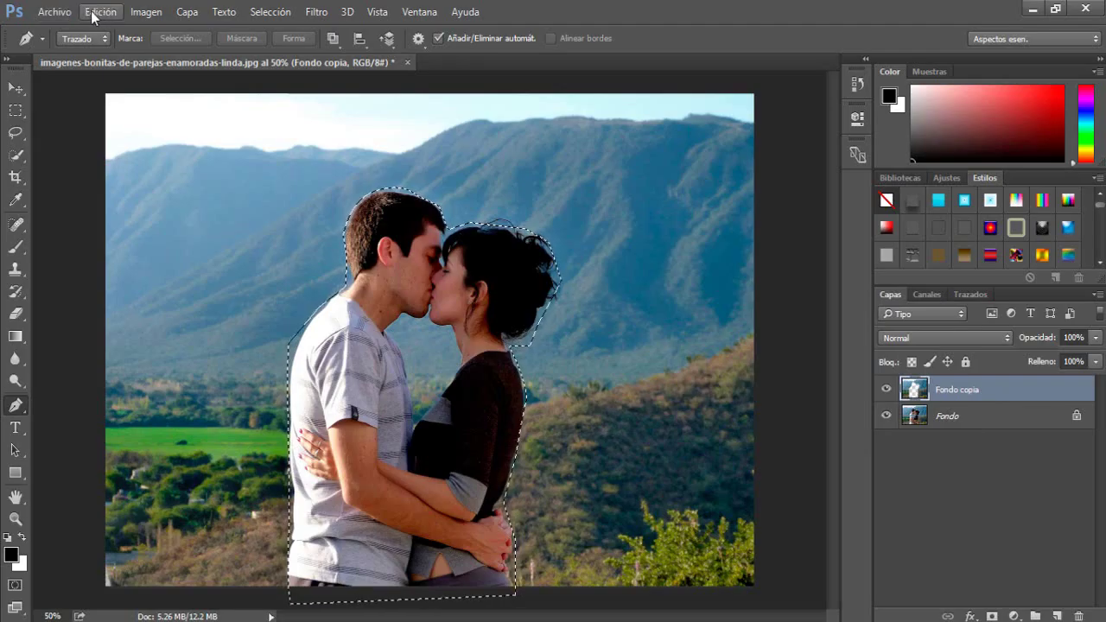
left_click(99, 12)
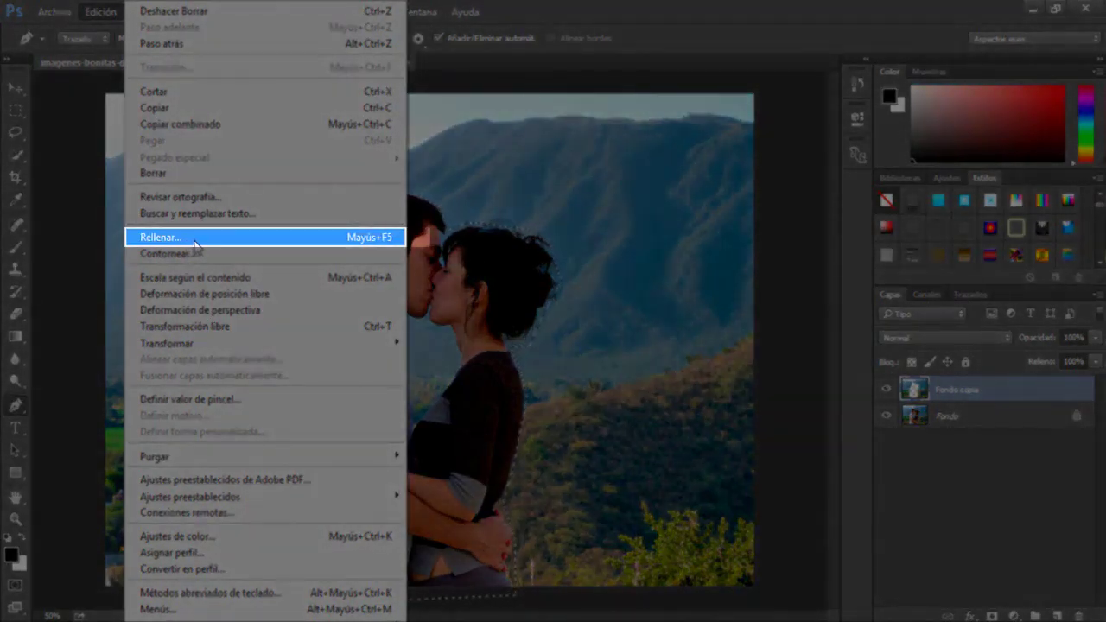
- Fill the couple's selection via Rellenar with Contenido set to Según el contenido
left_click(194, 240)
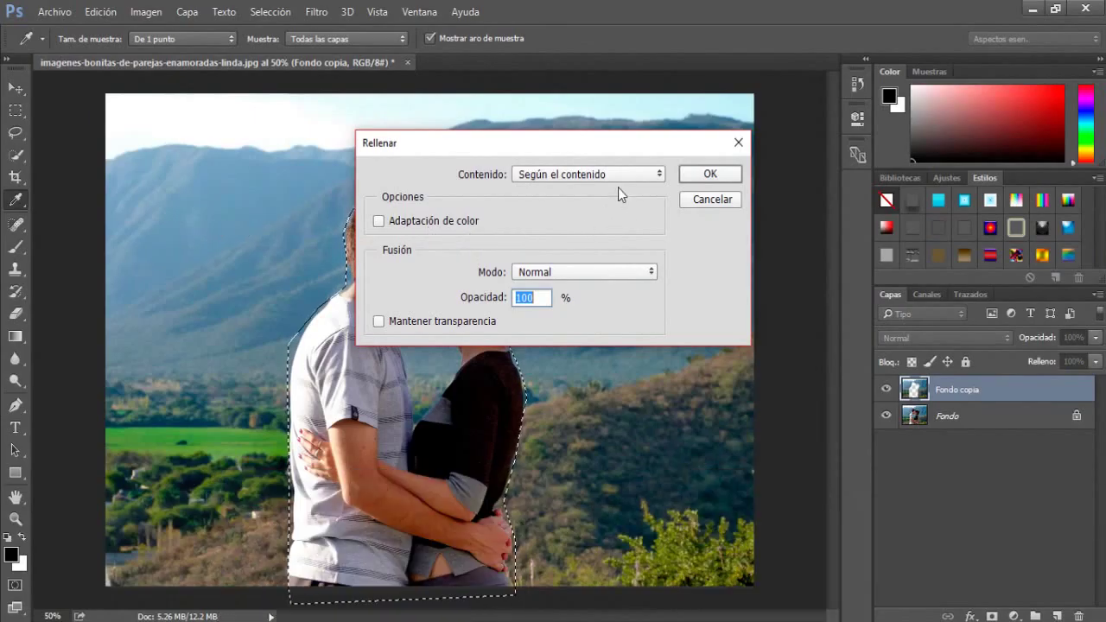
left_click(632, 173)
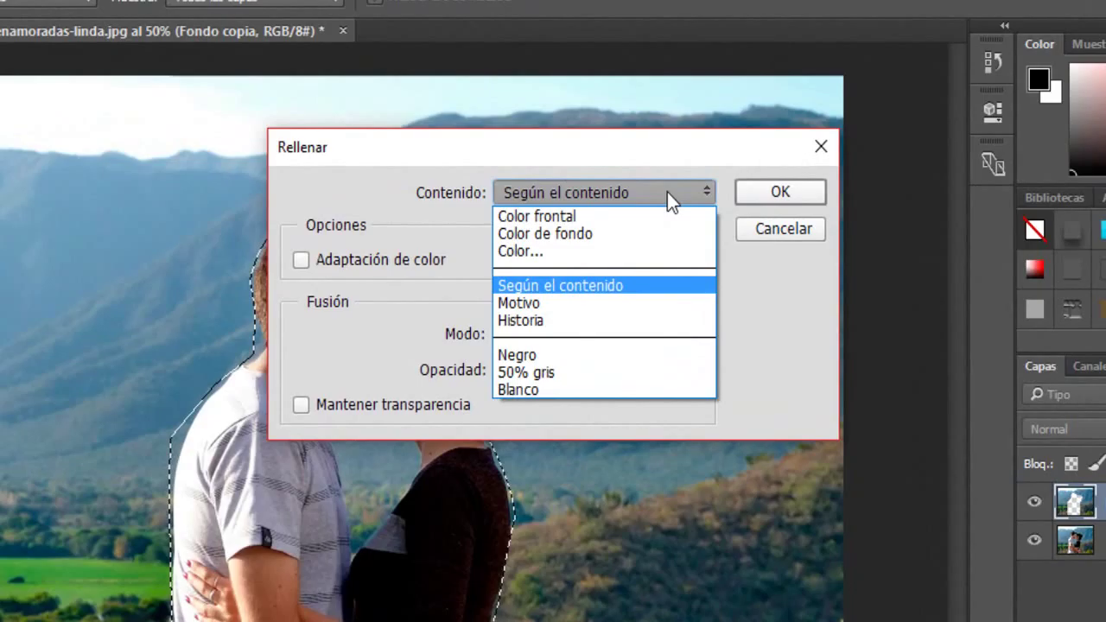
left_click(669, 197)
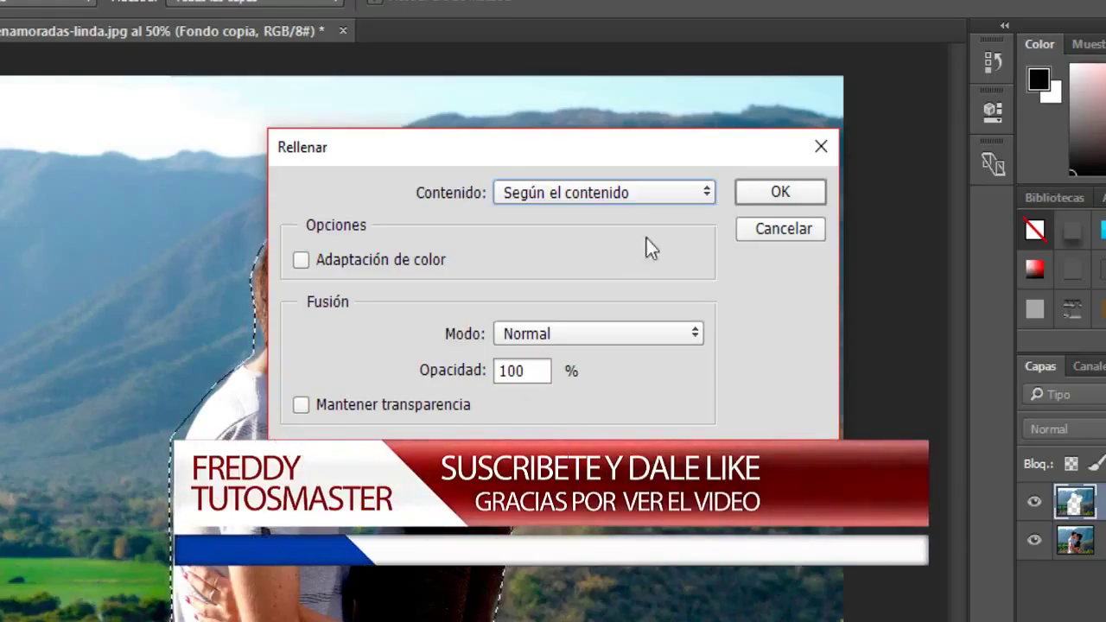
left_click(758, 195)
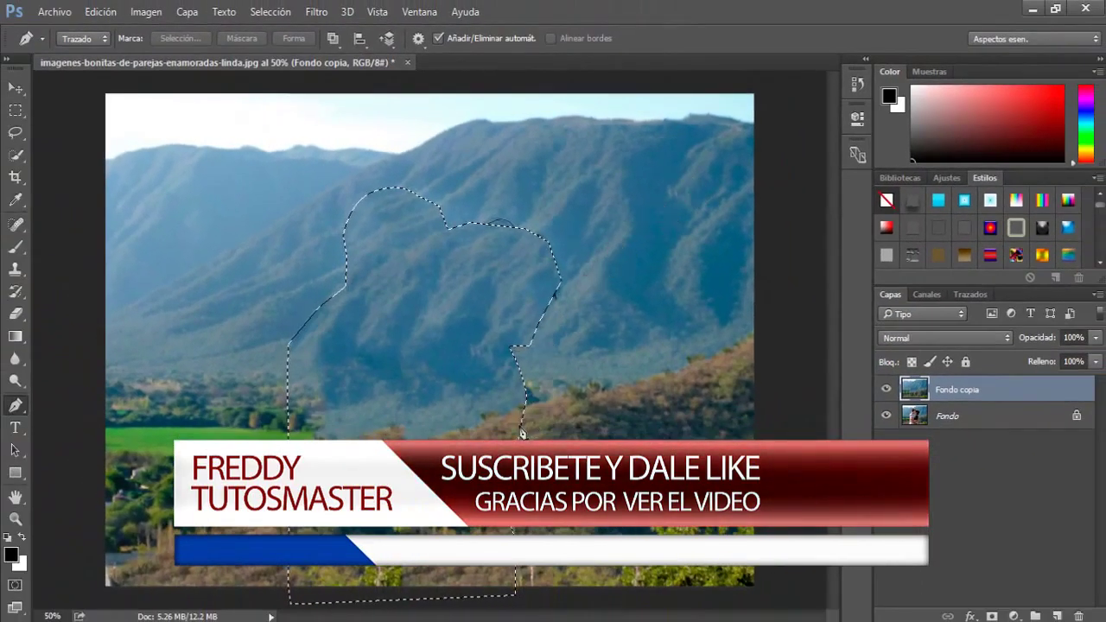
- Deselect the filled area with Ctrl+D
key("ctrl+d")
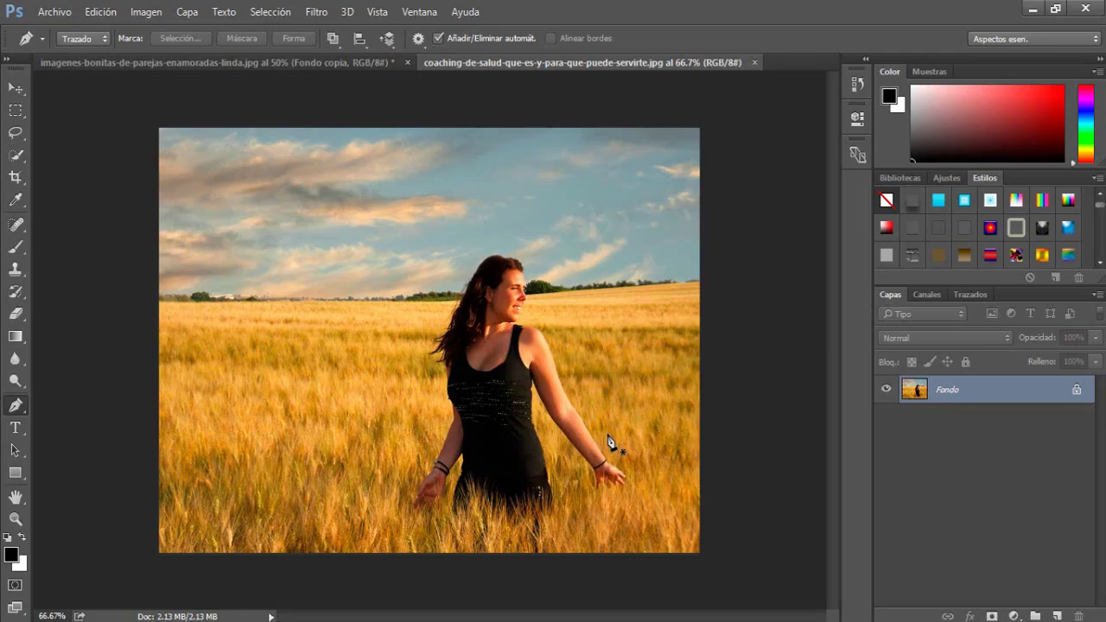
- Trace a pen path from the woman's left hand, over her head and down her right arm
left_click(407, 498)
left_click(443, 432)
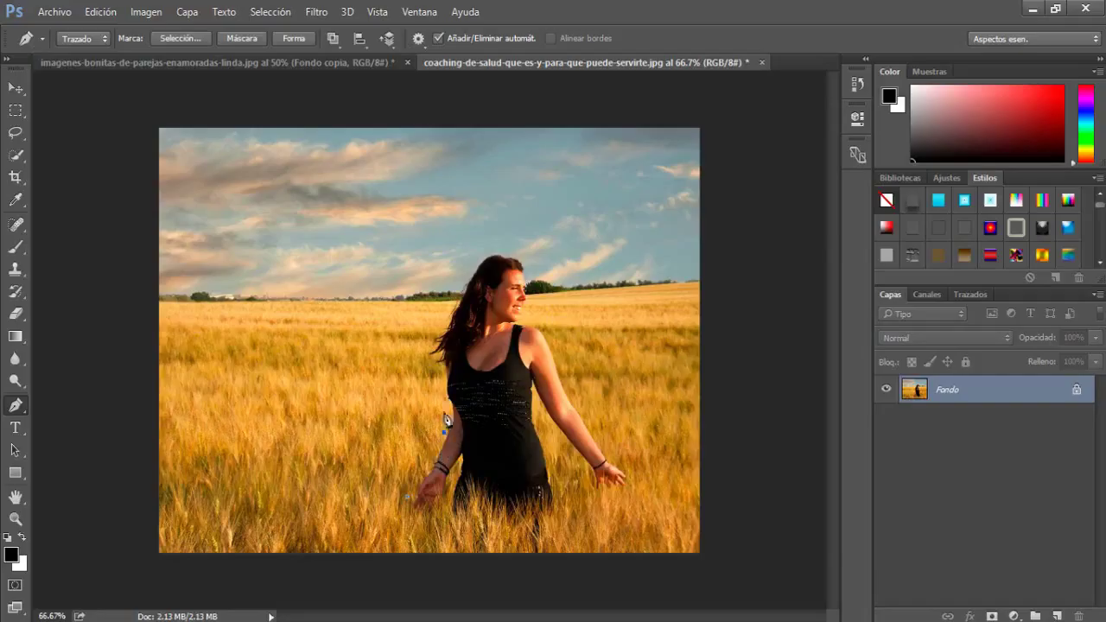
left_click(441, 377)
left_click(432, 330)
left_click(478, 252)
left_click_drag(513, 252, 534, 278)
left_click(527, 290)
left_click(528, 325)
left_click(551, 338)
left_click(560, 363)
left_click(582, 408)
left_click(627, 471)
- Duplicate the wheat-field Fondo layer into Fondo copia
right_click(966, 398)
left_click(960, 185)
key("Return")
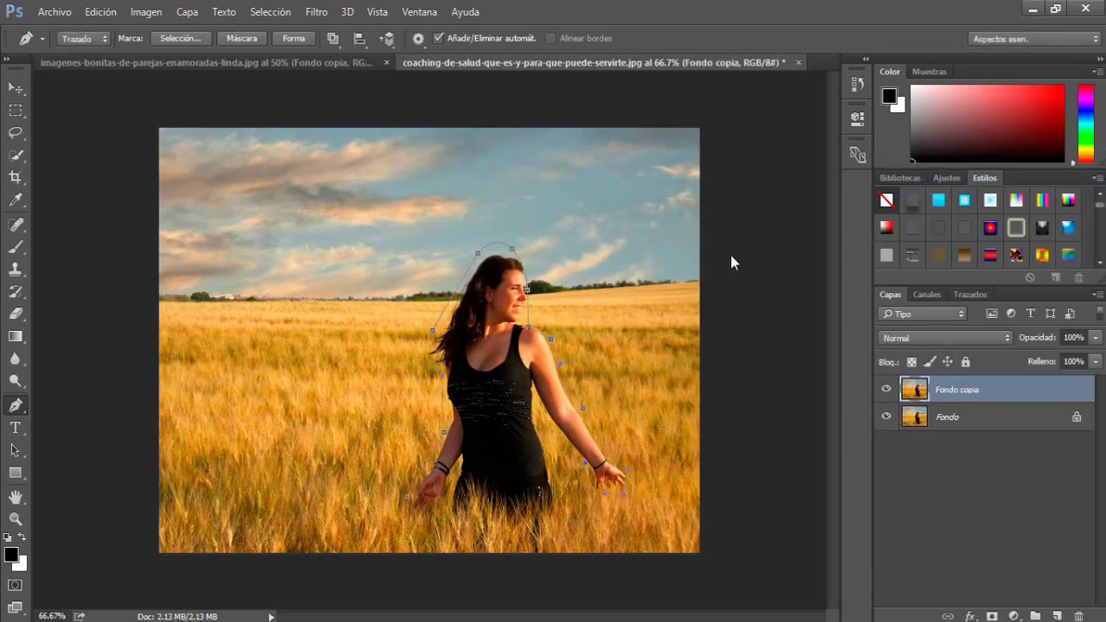
- Finish the outline along the dress hem and close it at the starting anchor
left_click(533, 393)
left_click(546, 451)
left_click(554, 502)
left_click(490, 516)
left_click(452, 517)
left_click(411, 515)
left_click(407, 498)
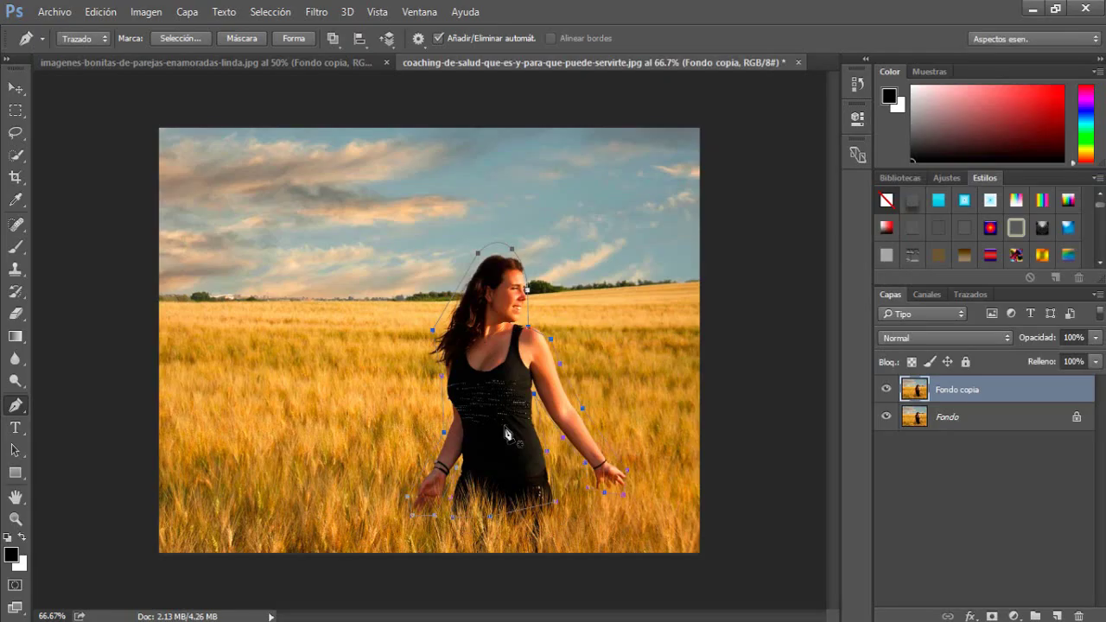
- Turn the woman's traced path into a selection with Hacer selección
right_click(507, 432)
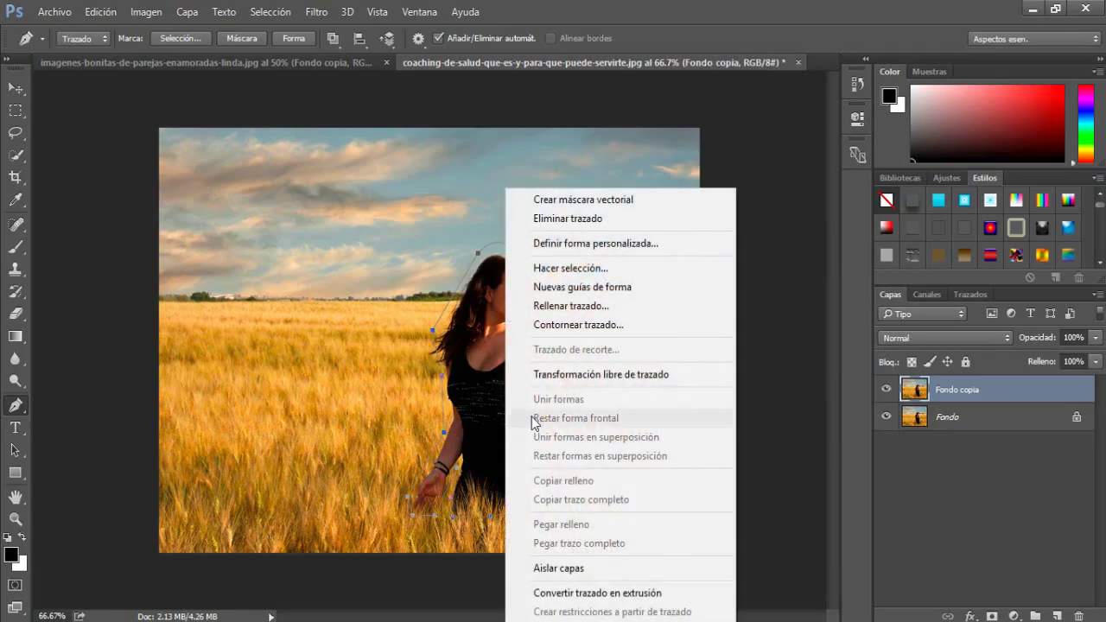
left_click(587, 267)
key("Return")
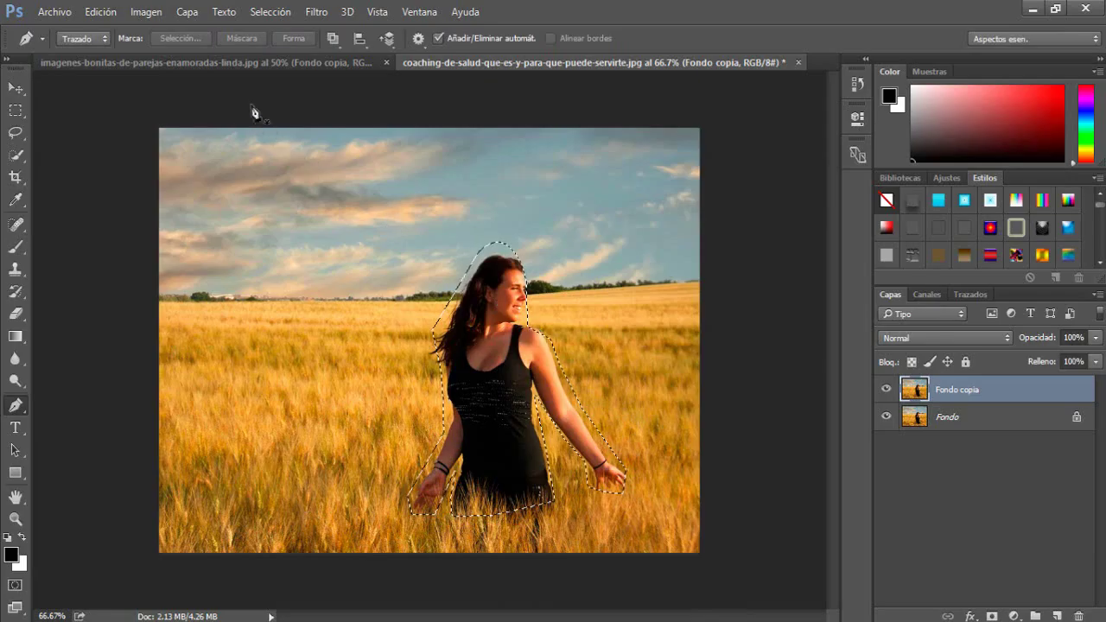
- Content-aware fill (Según el contenido) the woman's selection, then deselect with Ctrl+D
left_click(104, 12)
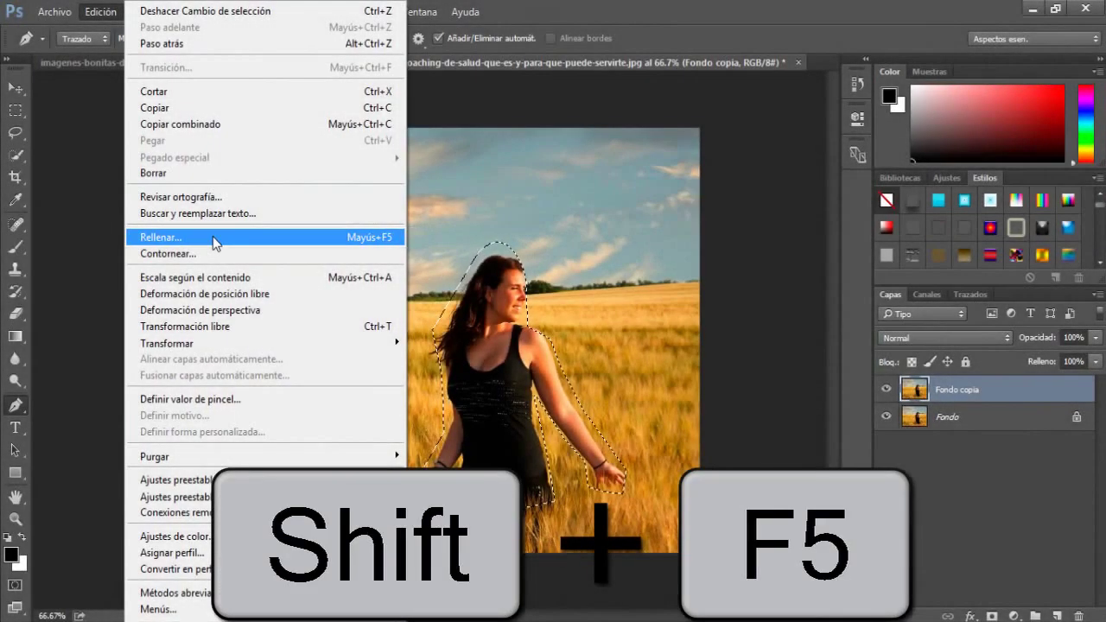
left_click(213, 243)
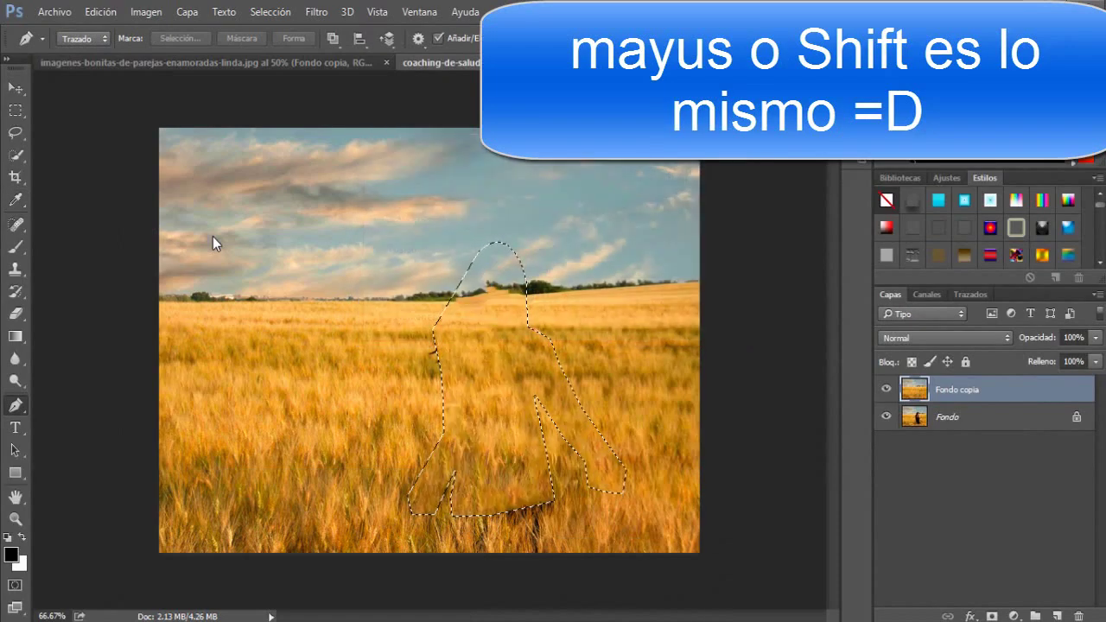
key("ctrl+d")
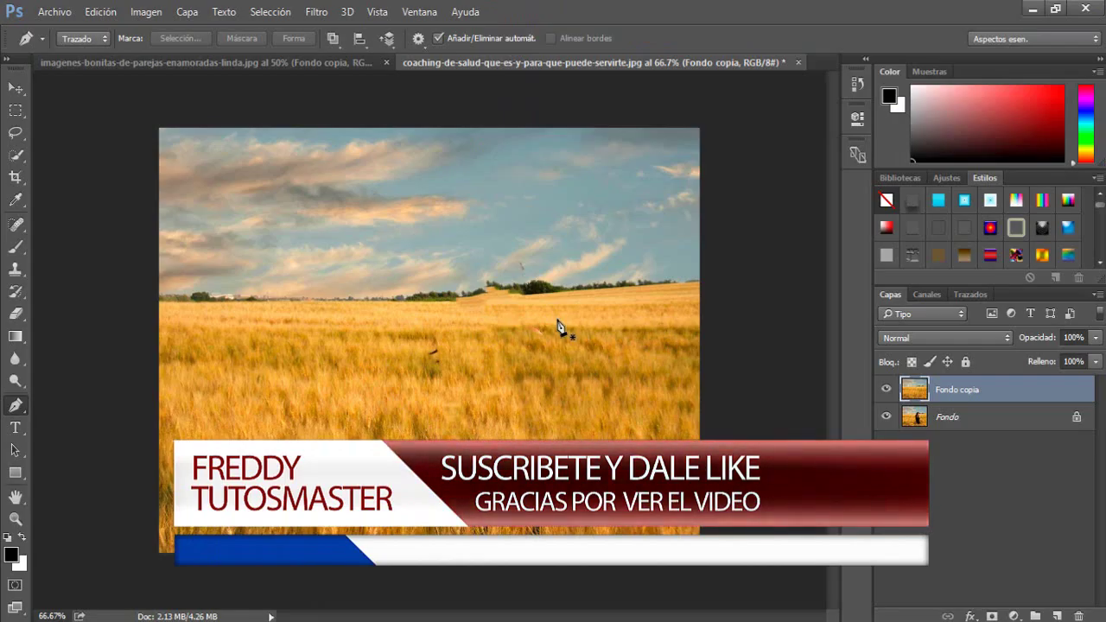
- Zoom in and trace the dark smudge in the wheat field into a Pen-tool selection
key("ctrl+plus")
key("ctrl+plus")
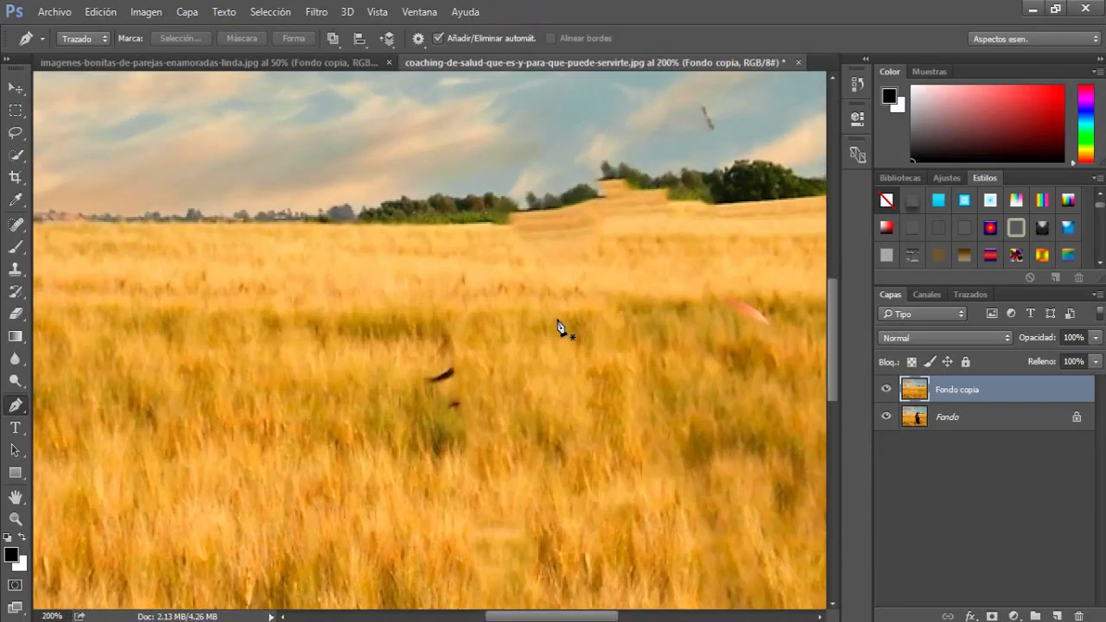
left_click(435, 314)
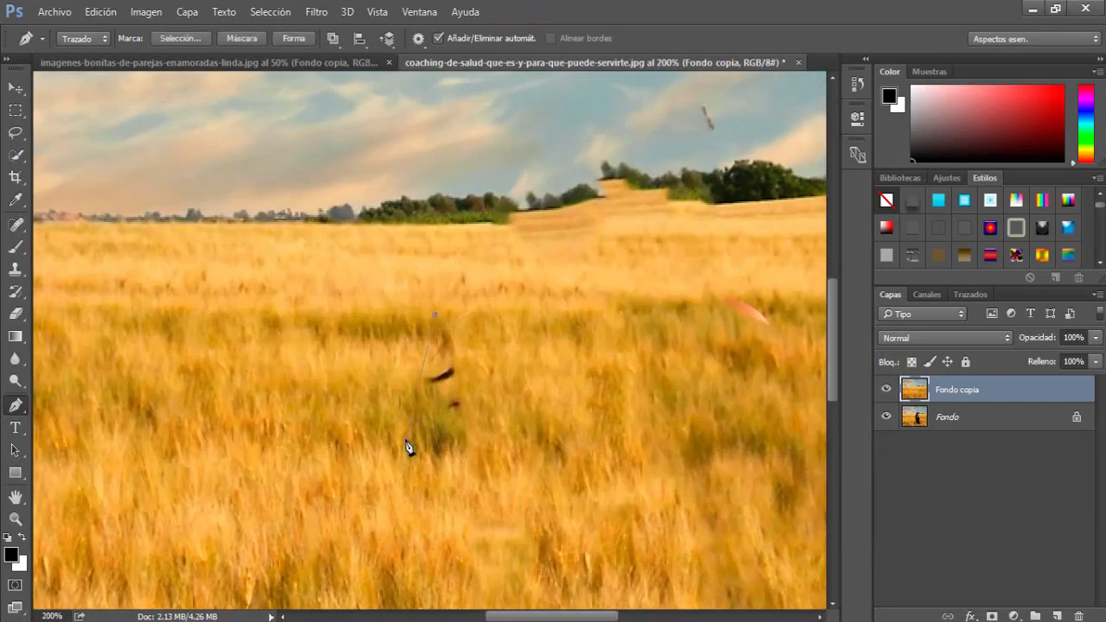
mouse_move(438, 440)
left_mouse_down()
mouse_move(473, 432)
mouse_move(491, 334)
left_mouse_up()
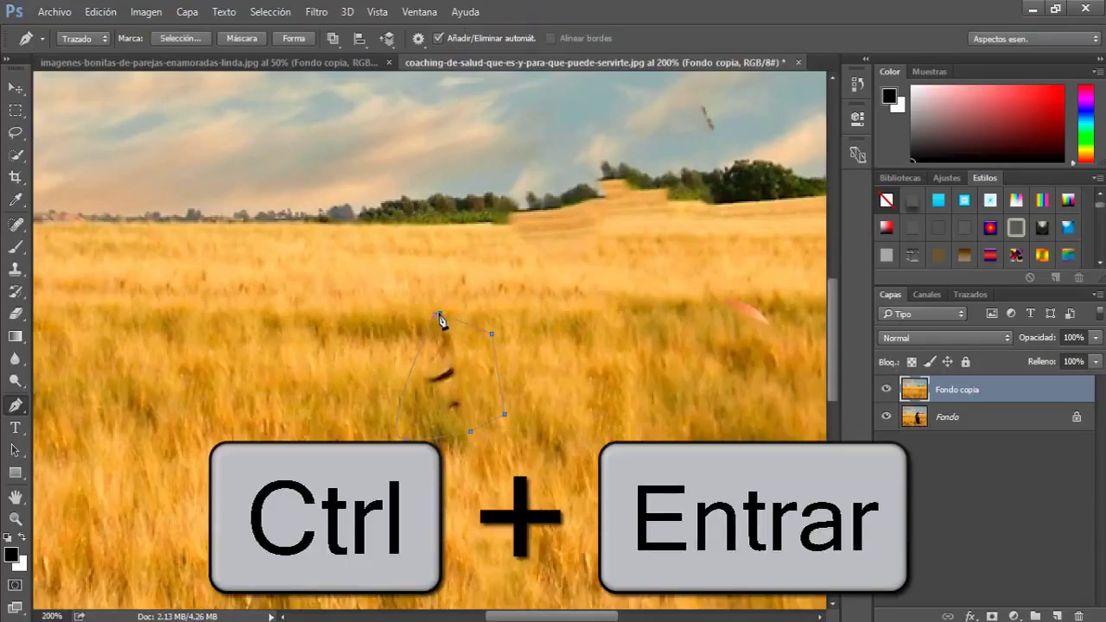
key("ctrl+Return")
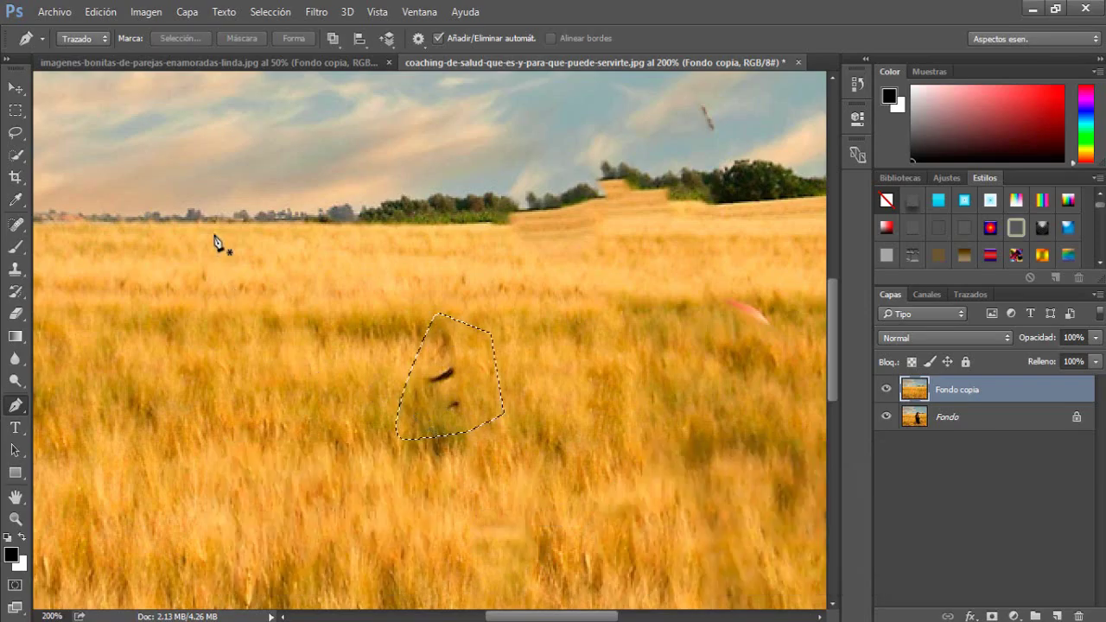
- Fill the smudge selection with Edición > Rellenar using Según el contenido
left_click(91, 17)
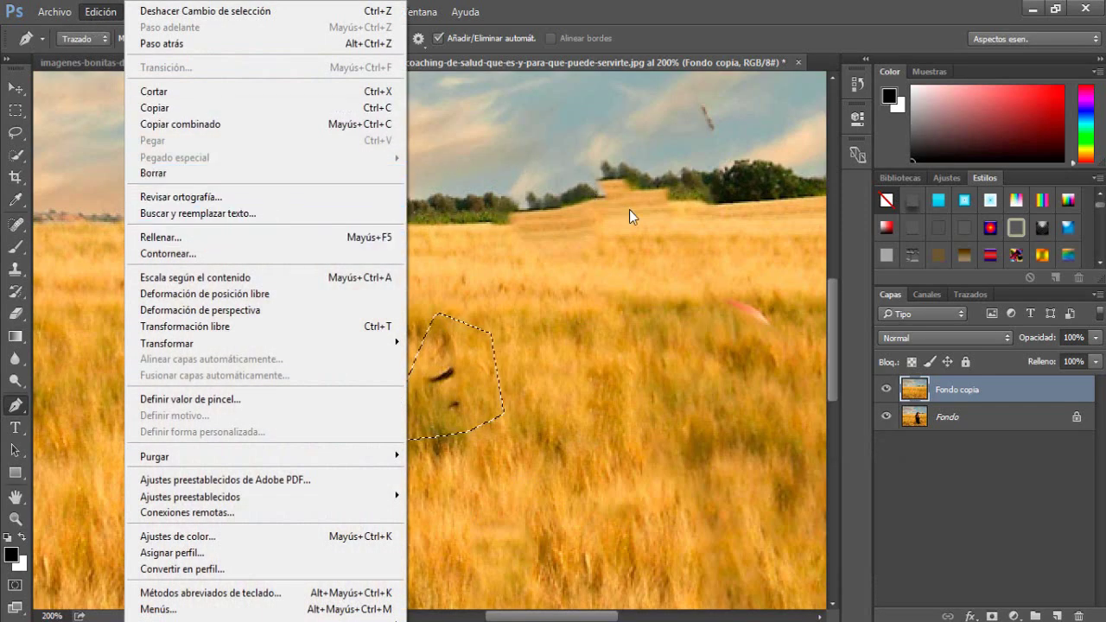
left_click(393, 237)
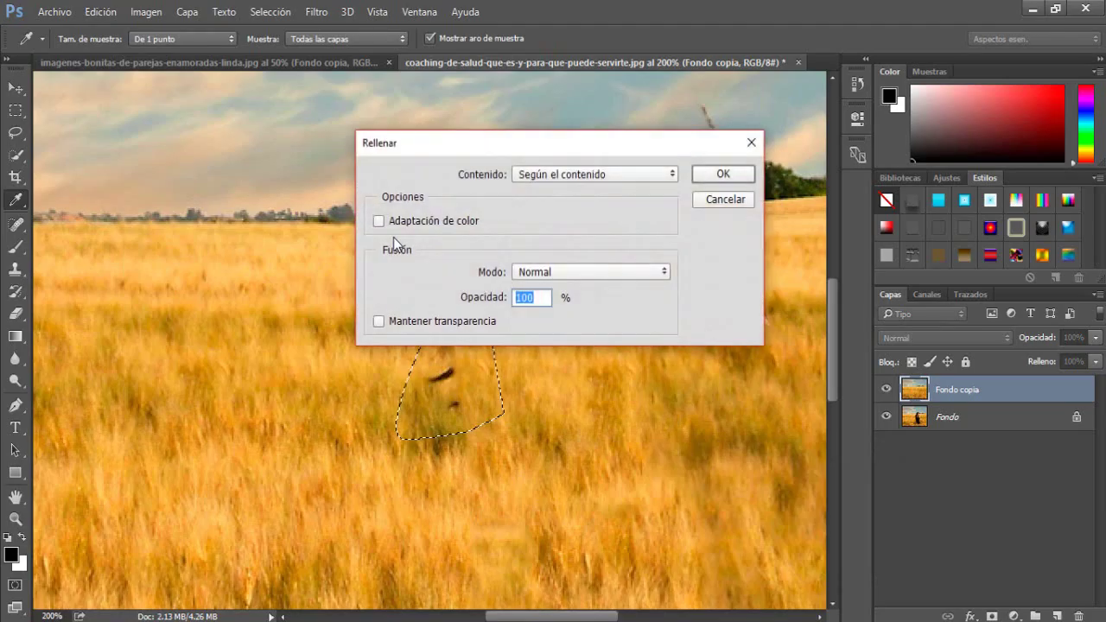
key("Return")
key("p")
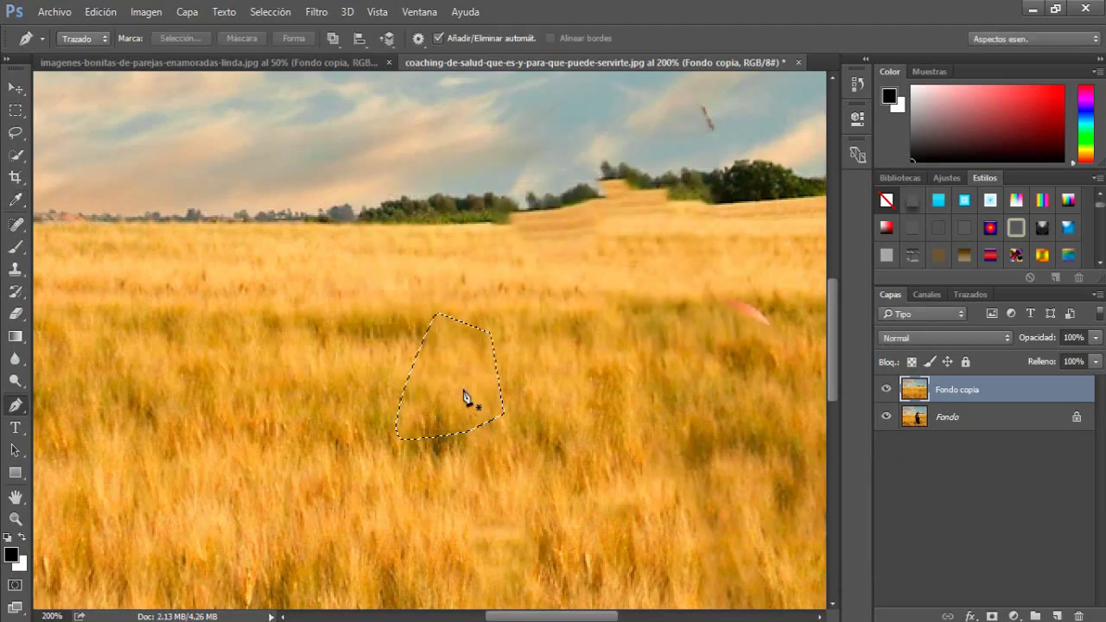
- Outline the pink streak on the field's right side with the Pen tool as a selection
left_click(724, 276)
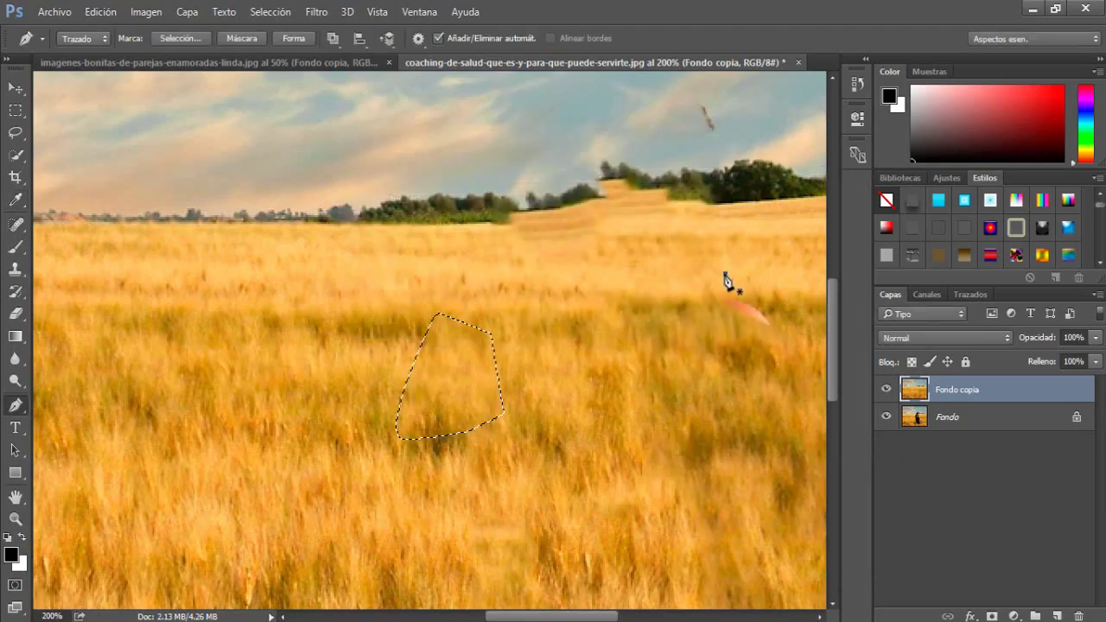
key("ctrl+d")
left_click(703, 288)
left_click(724, 331)
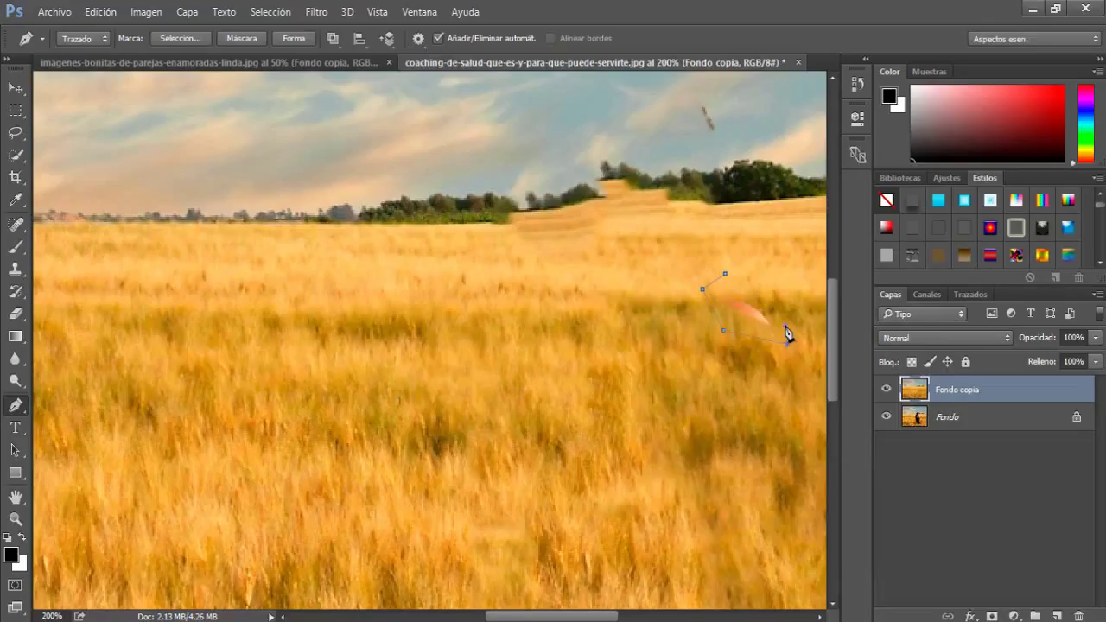
left_click(786, 325)
left_click(760, 291)
left_click(725, 275)
key("ctrl+Return")
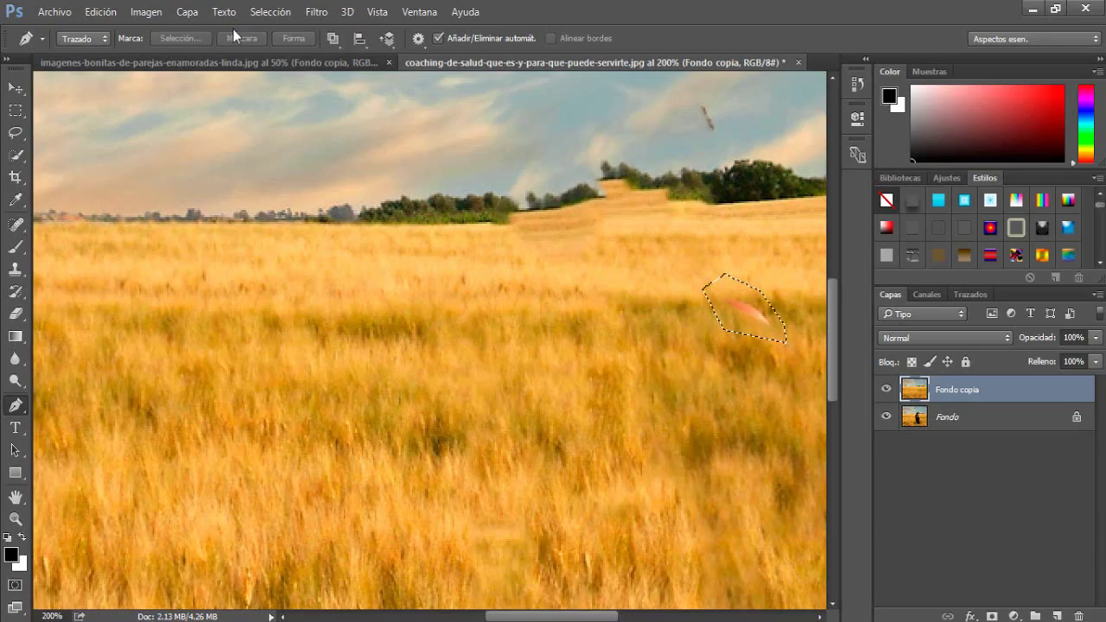
- Content-aware fill the pink streak, deselect, and zoom out to view the whole wheat field
left_click(90, 13)
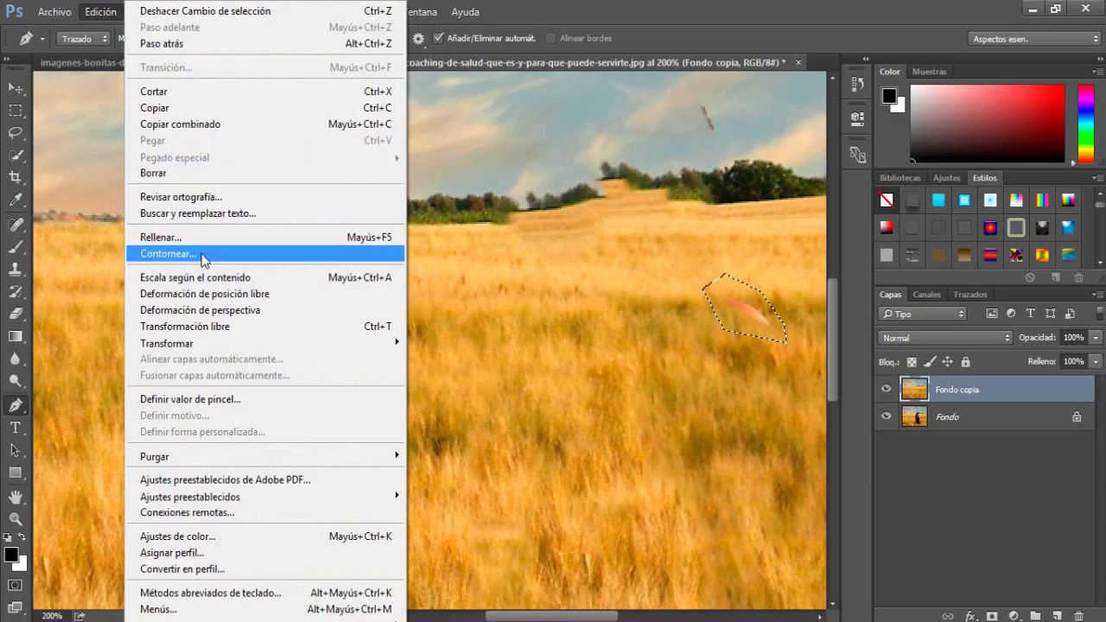
left_click(195, 242)
key("Return")
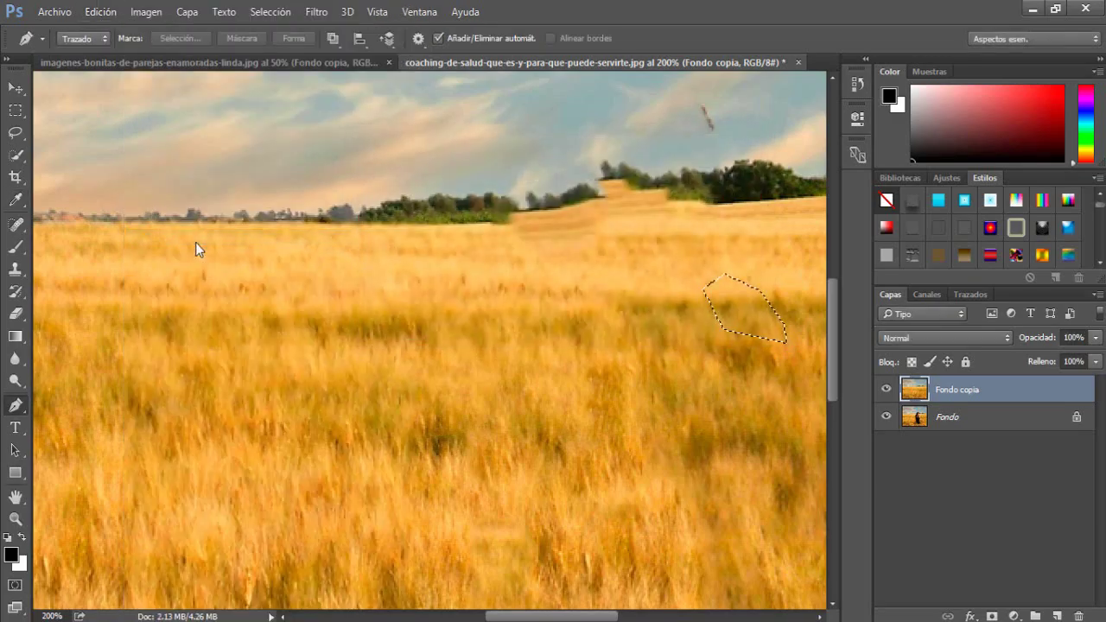
key("ctrl+d")
key("ctrl+plus")
key("ctrl+minus")
key("ctrl+minus")
key("ctrl+minus")
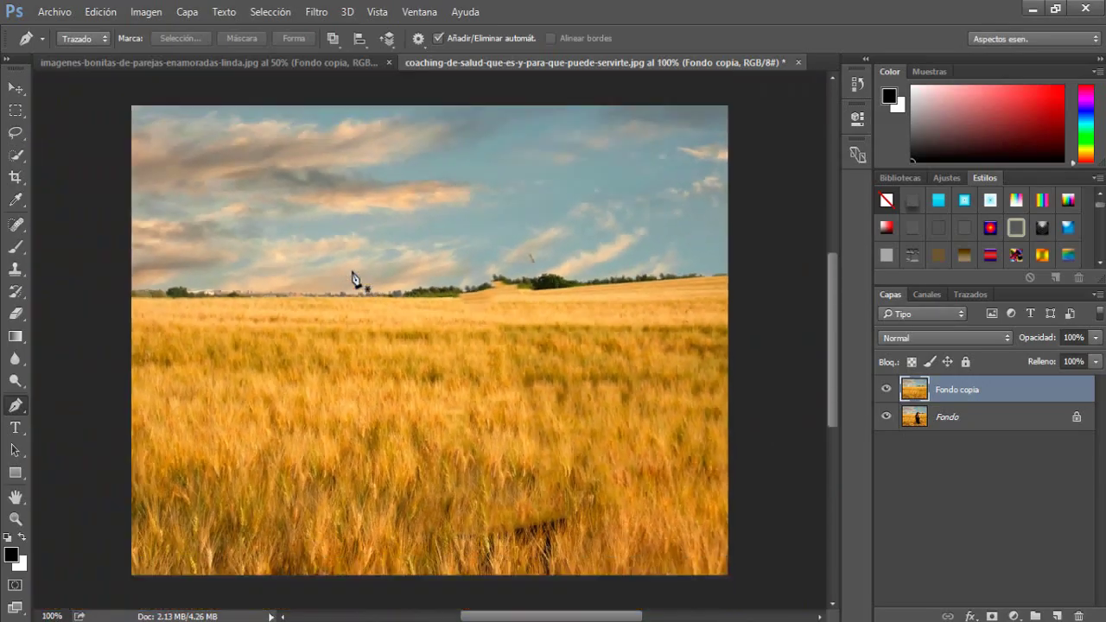